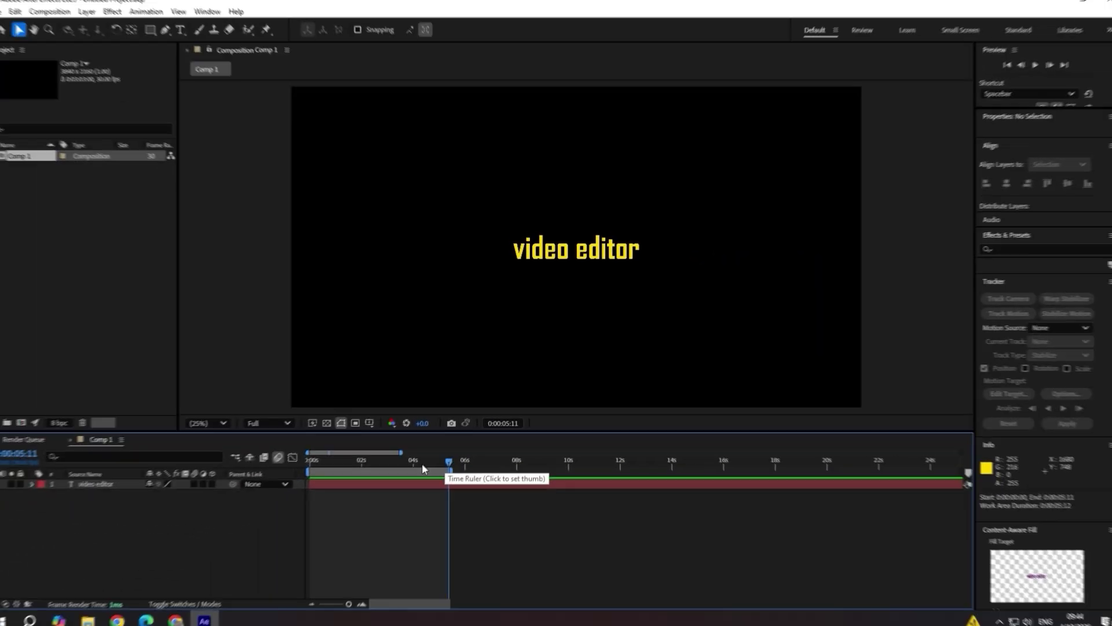
# Step: Select the 'video editor' text layer and centre it horizontally in the composition
pyautogui.click(544, 251)
pyautogui.click(998, 474)
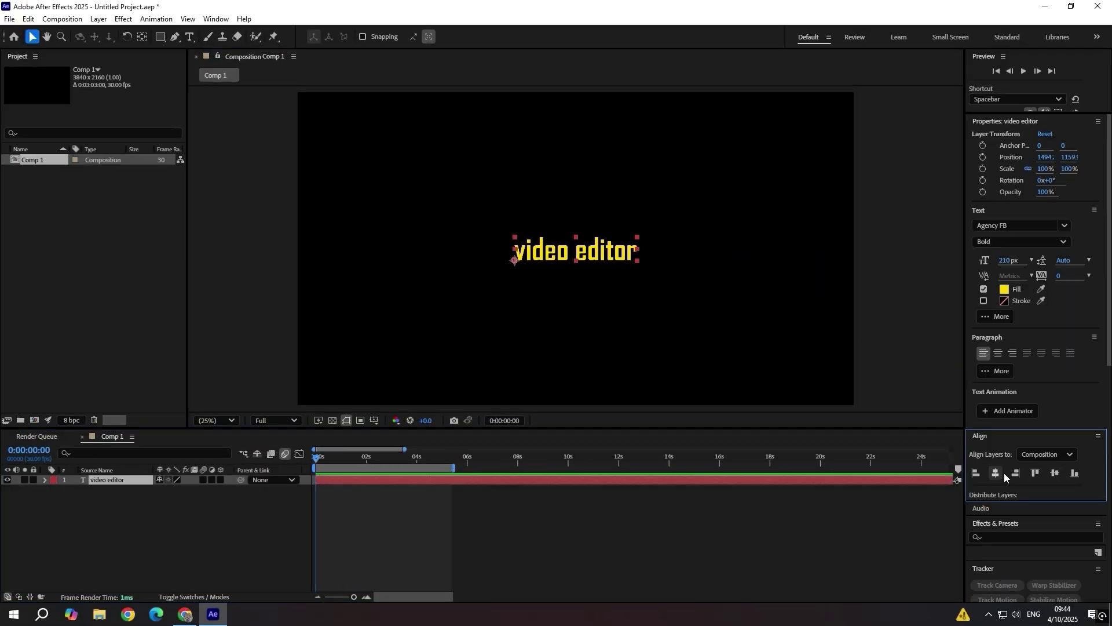
# Step: Add a text animator with Position and Opacity properties to the layer
pyautogui.click(471, 509)
pyautogui.click(45, 480)
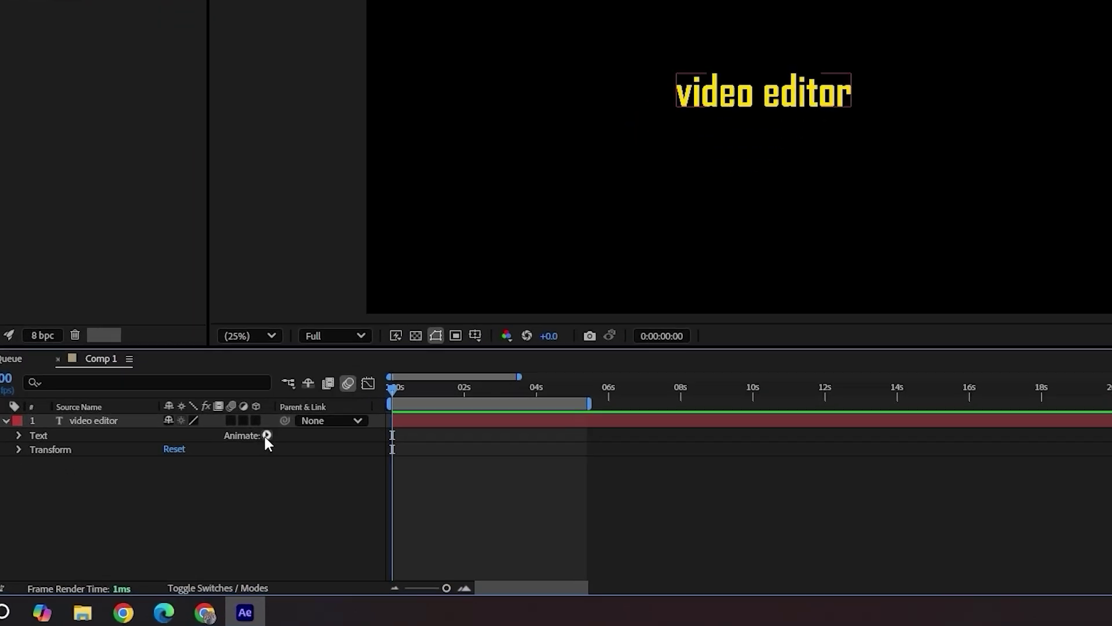
pyautogui.click(267, 436)
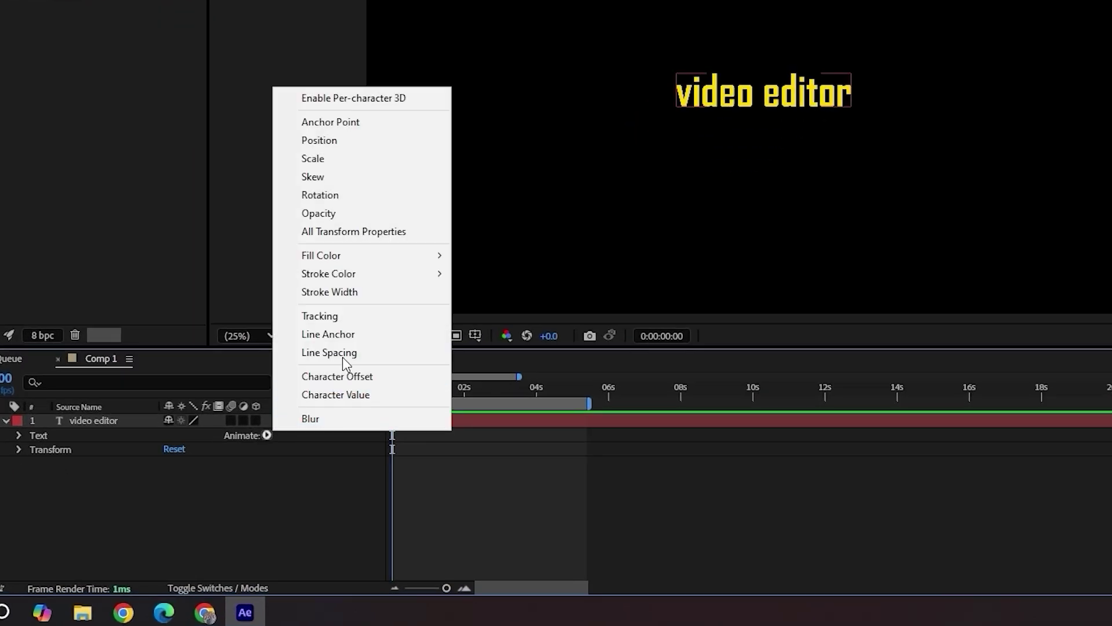
pyautogui.click(317, 140)
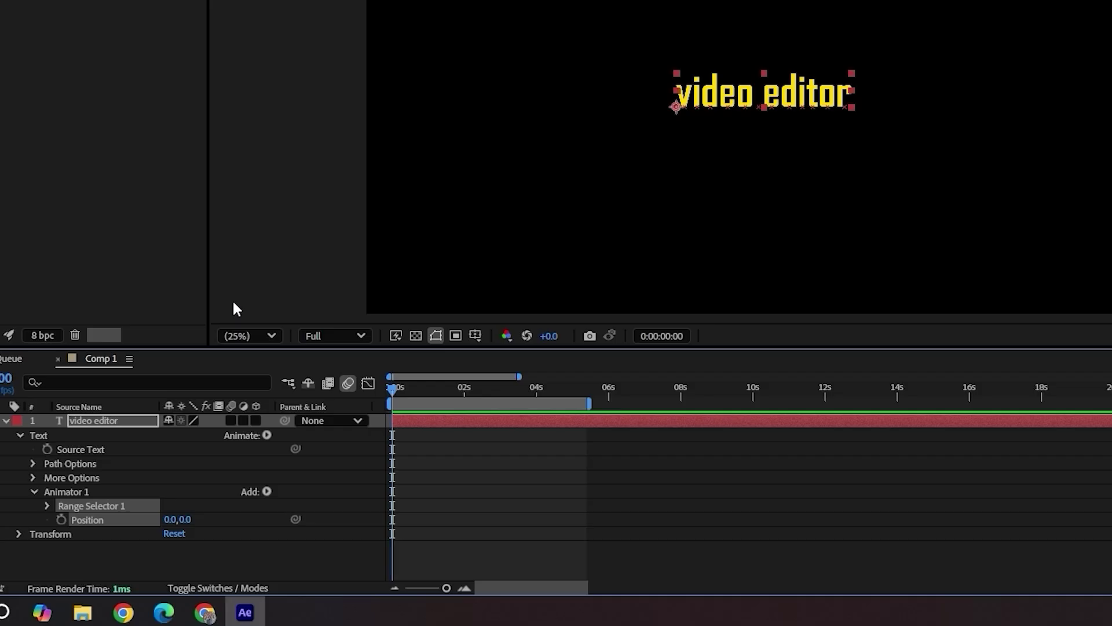
pyautogui.click(268, 491)
pyautogui.moveTo(300, 500)
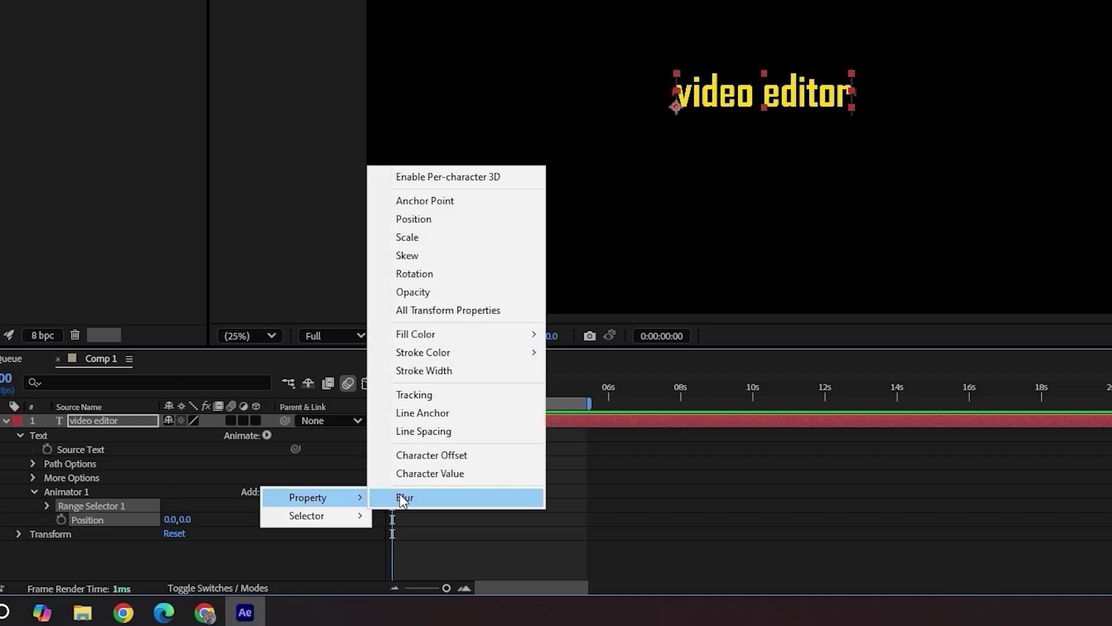
pyautogui.click(436, 293)
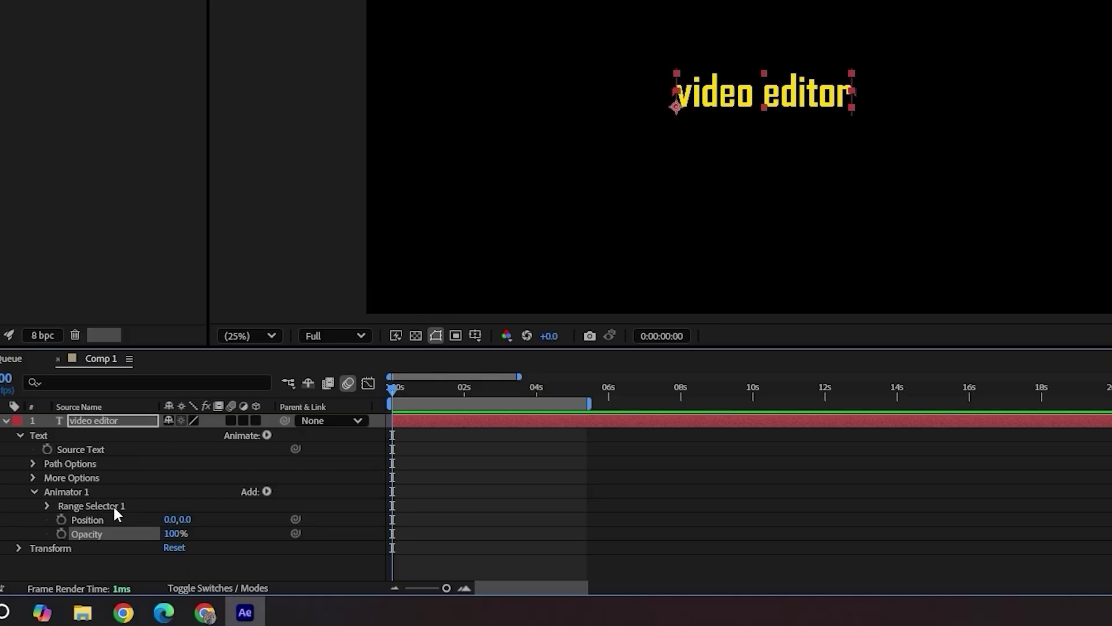
# Step: Set the animator's Position Y offset to 80 and Opacity to 0%
pyautogui.click(186, 519)
pyautogui.write('80')
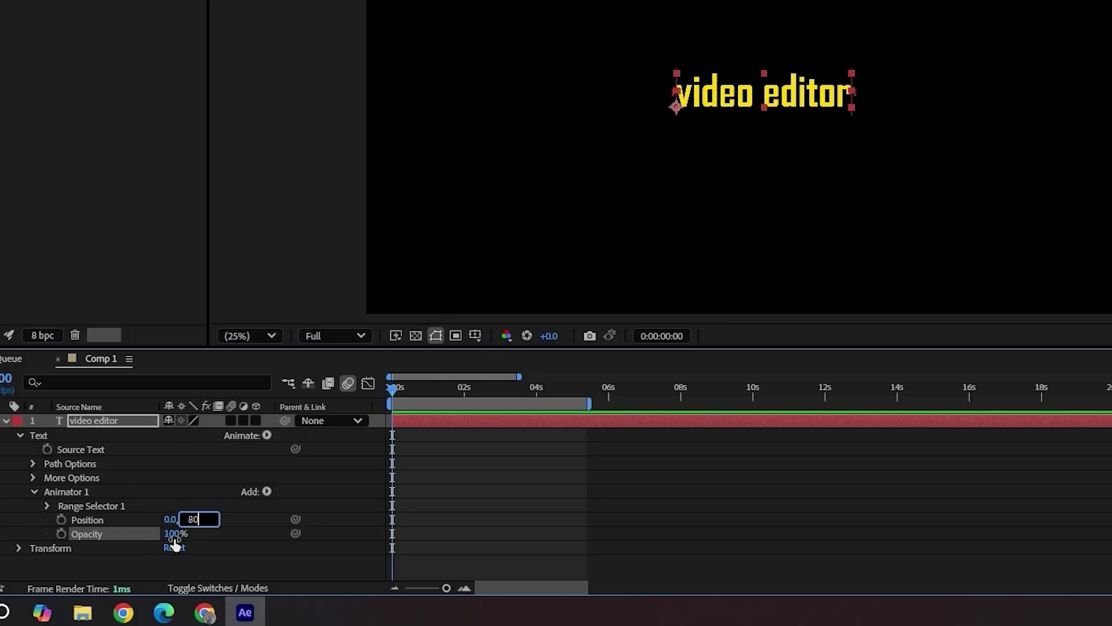
pyautogui.click(172, 534)
pyautogui.write('0')
pyautogui.press('Return')
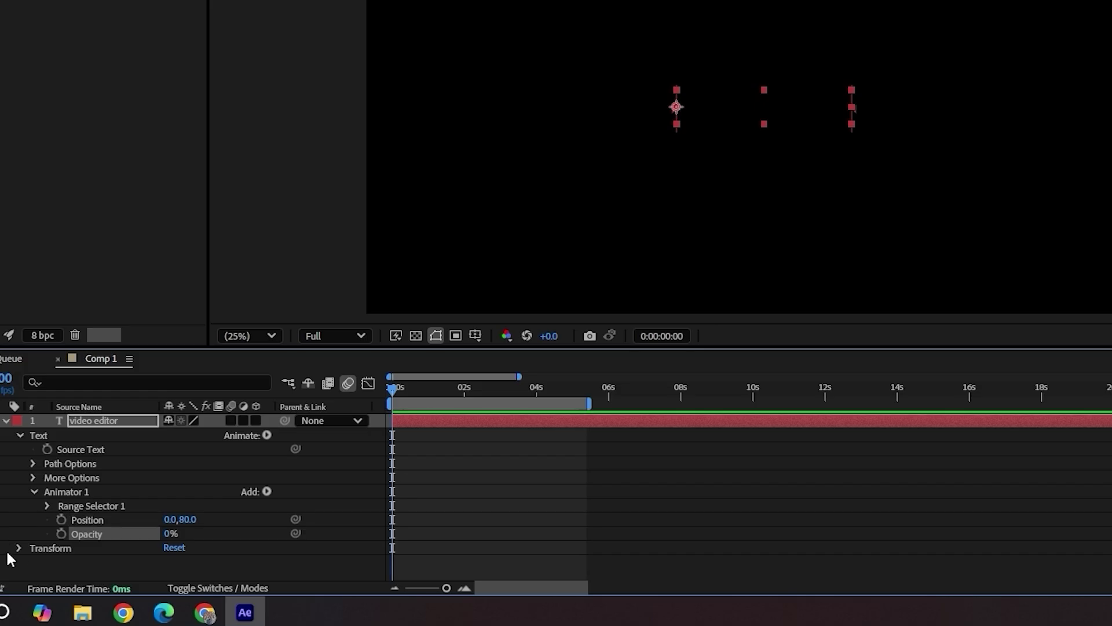
# Step: Keyframe Range Selector Offset from 0% at 0s to 100% at 10 frames
pyautogui.click(47, 506)
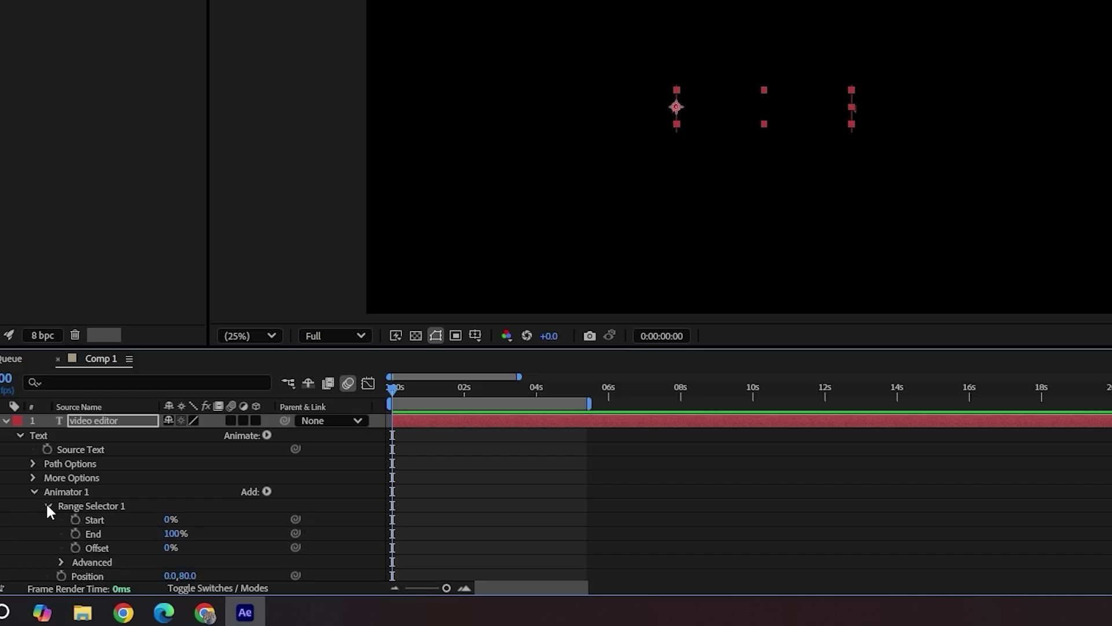
pyautogui.click(72, 545)
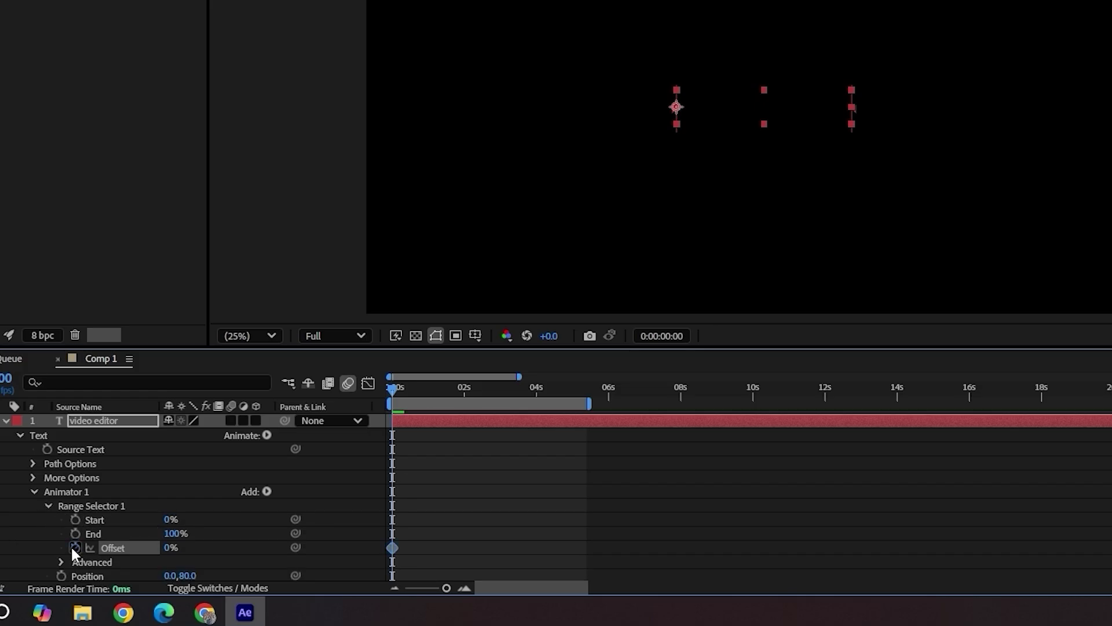
pyautogui.click(405, 391)
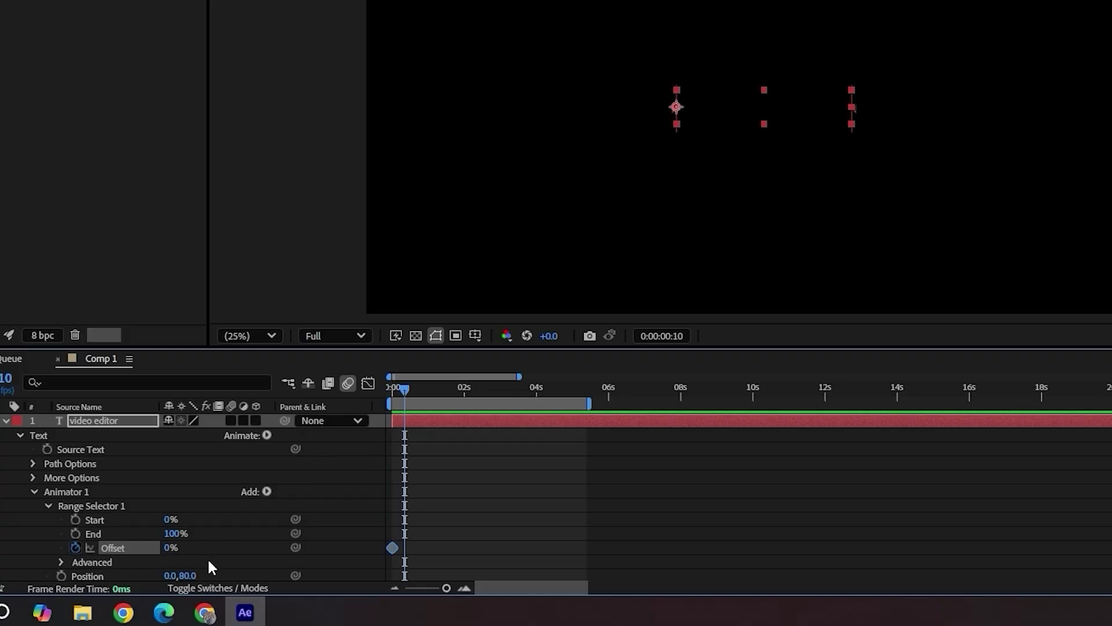
pyautogui.moveTo(164, 548); pyautogui.dragTo(286, 548)
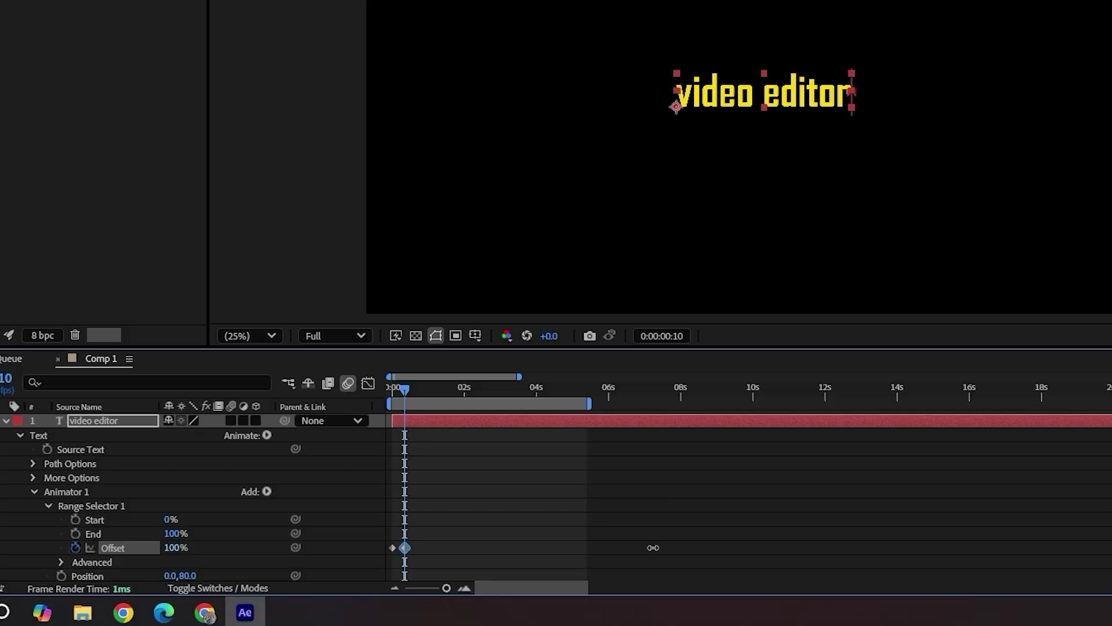
pyautogui.press('Home')
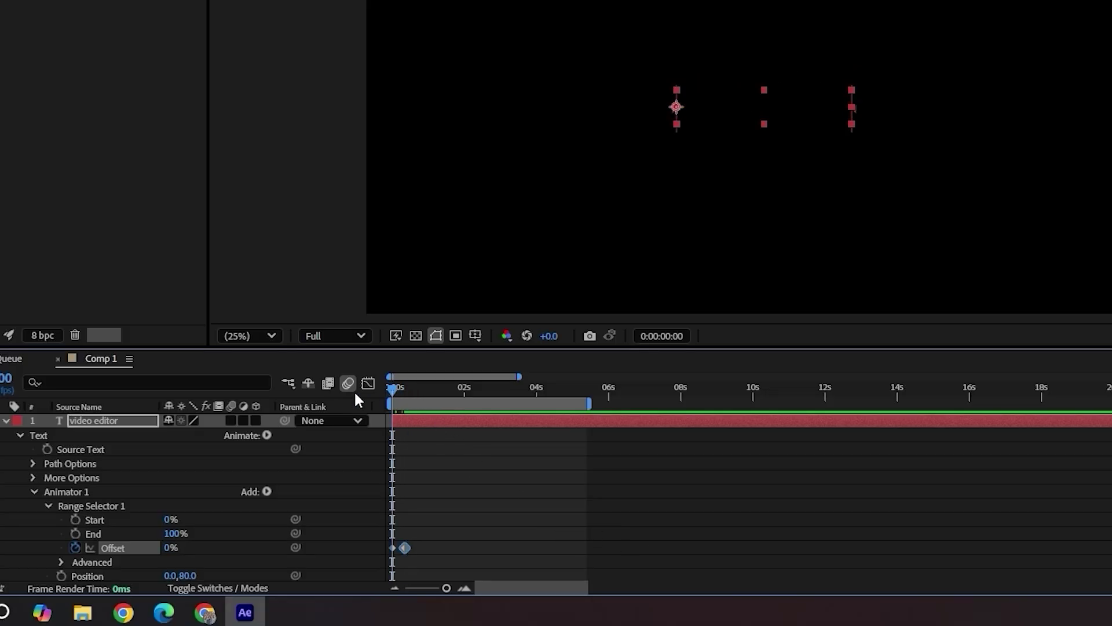
# Step: Base the range selector on Words and set Ease Low to 100%
pyautogui.scroll(-1, 168, 527)
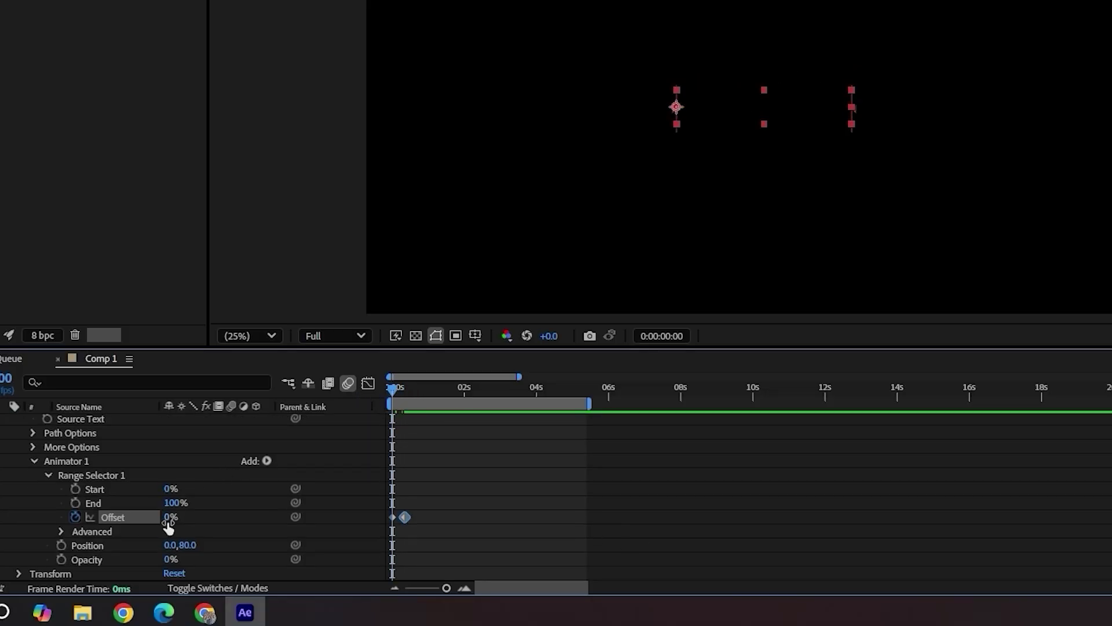
pyautogui.click(61, 532)
pyautogui.scroll(-3, 60, 533)
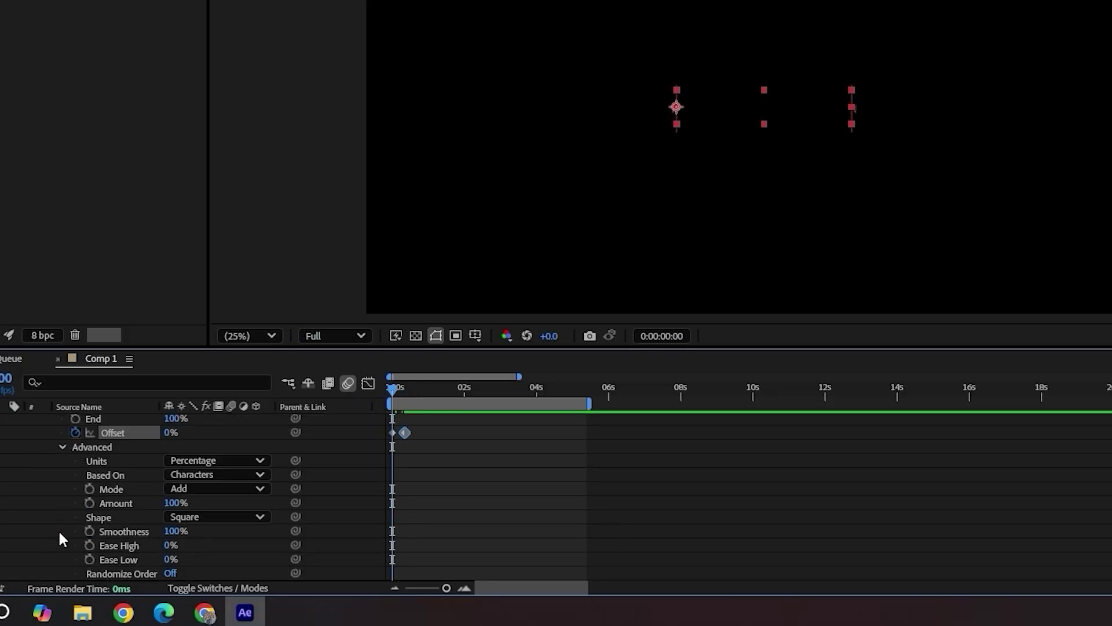
pyautogui.click(223, 475)
pyautogui.click(229, 530)
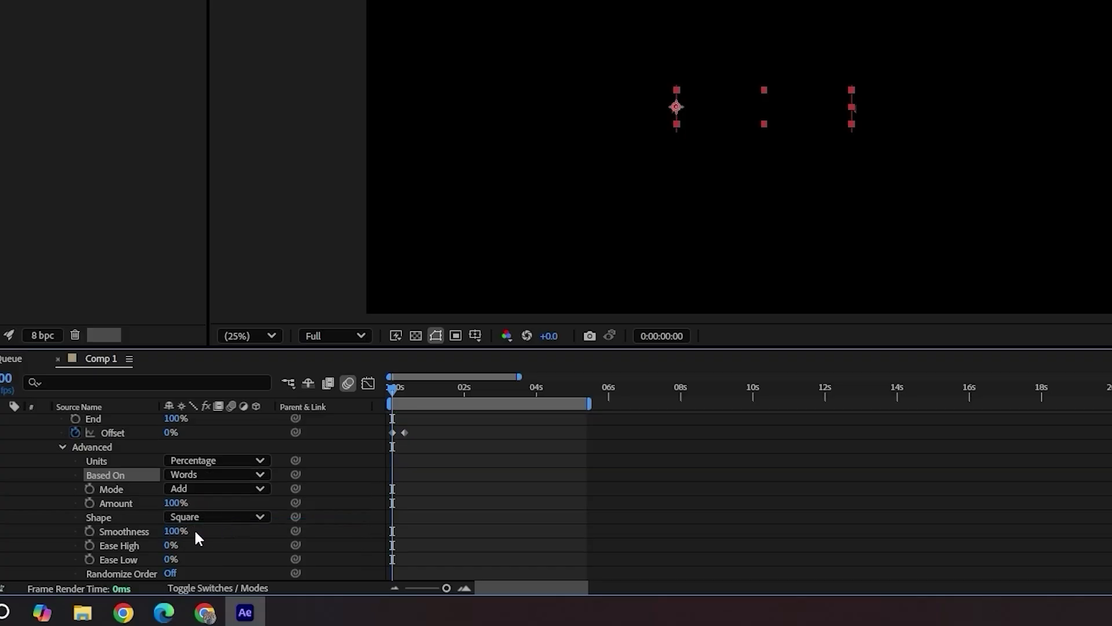
pyautogui.scroll(-2, 151, 510)
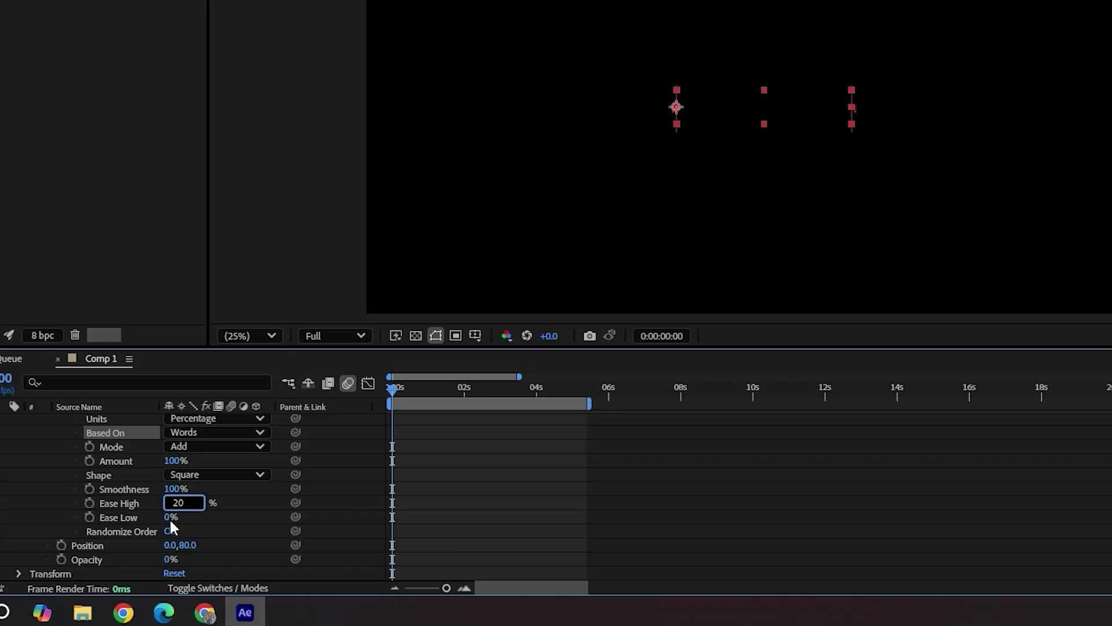
pyautogui.click(172, 516)
pyautogui.write('1')
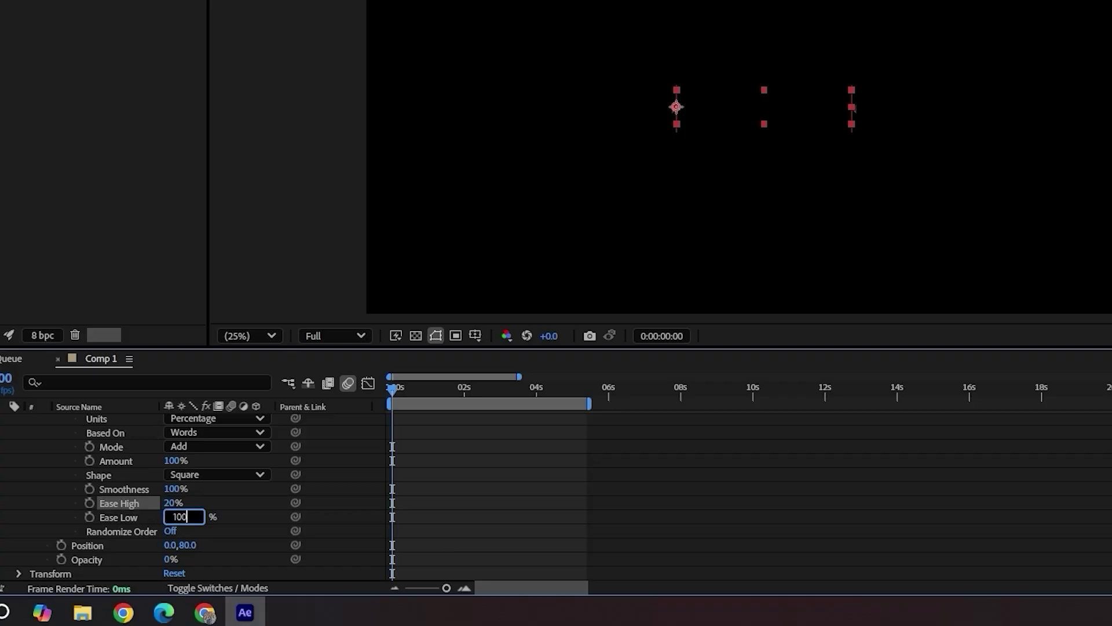
pyautogui.write('00')
pyautogui.press('Return')
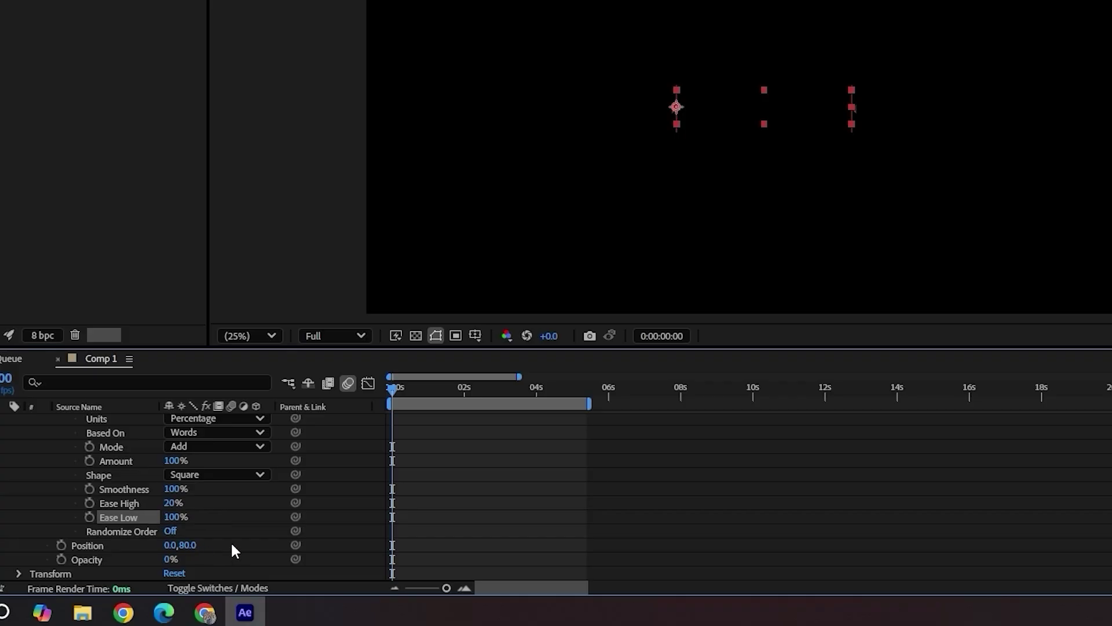
pyautogui.scroll(5, 230, 541)
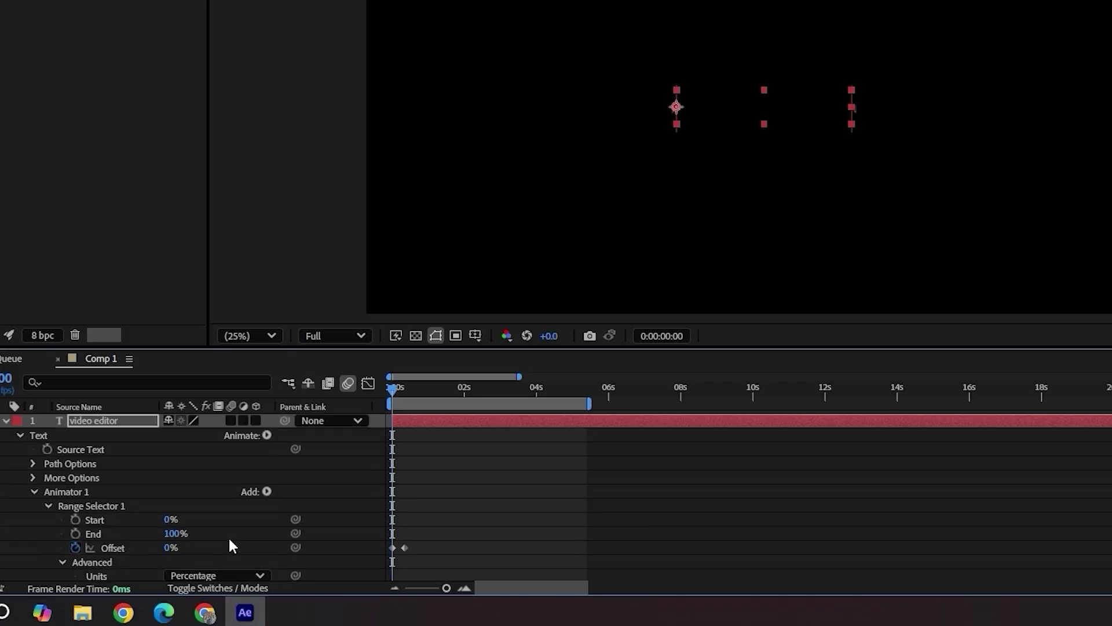
# Step: Enable motion blur on the text layer, preview the slide-fade reveal, then reopen its properties
pyautogui.click(230, 419)
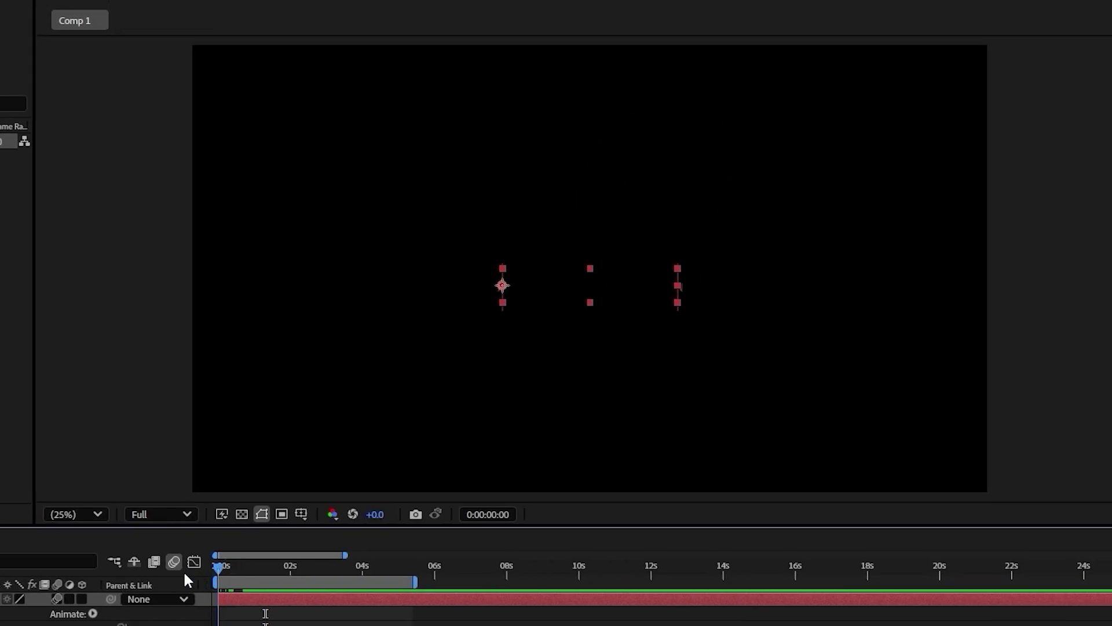
pyautogui.press('space')
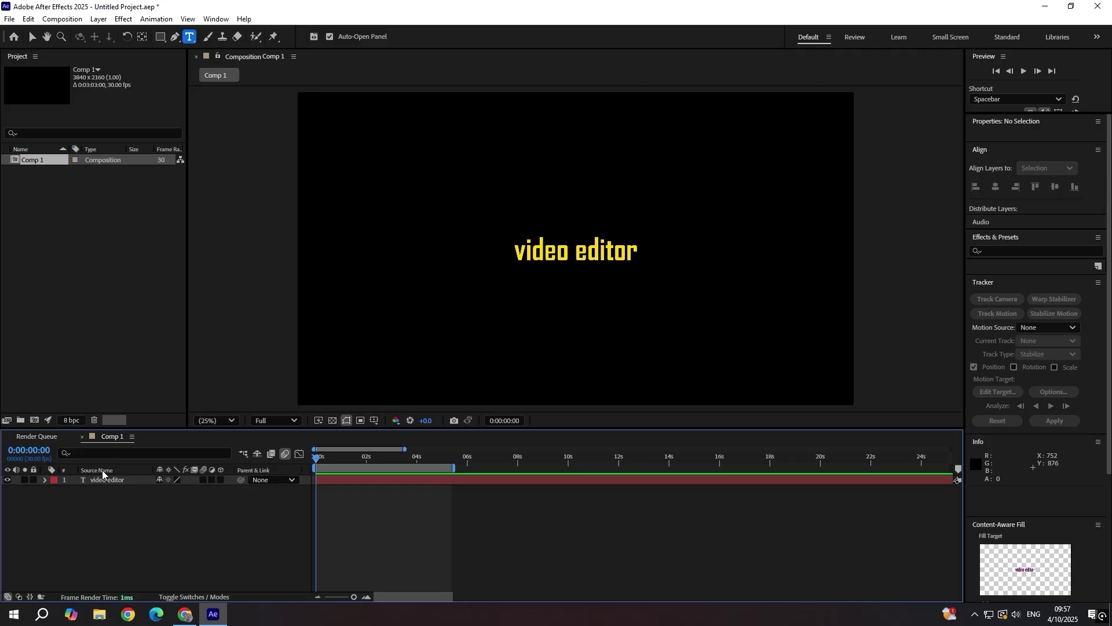
pyautogui.click(45, 482)
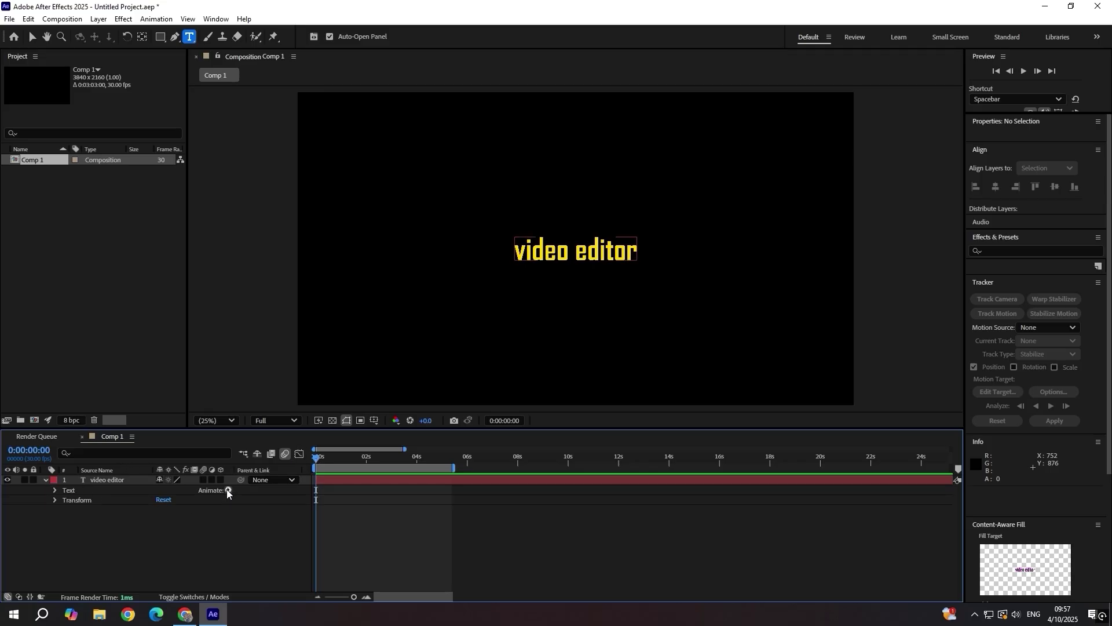
# Step: Add a new animator with Position, Scale and Opacity properties
pyautogui.click(229, 490)
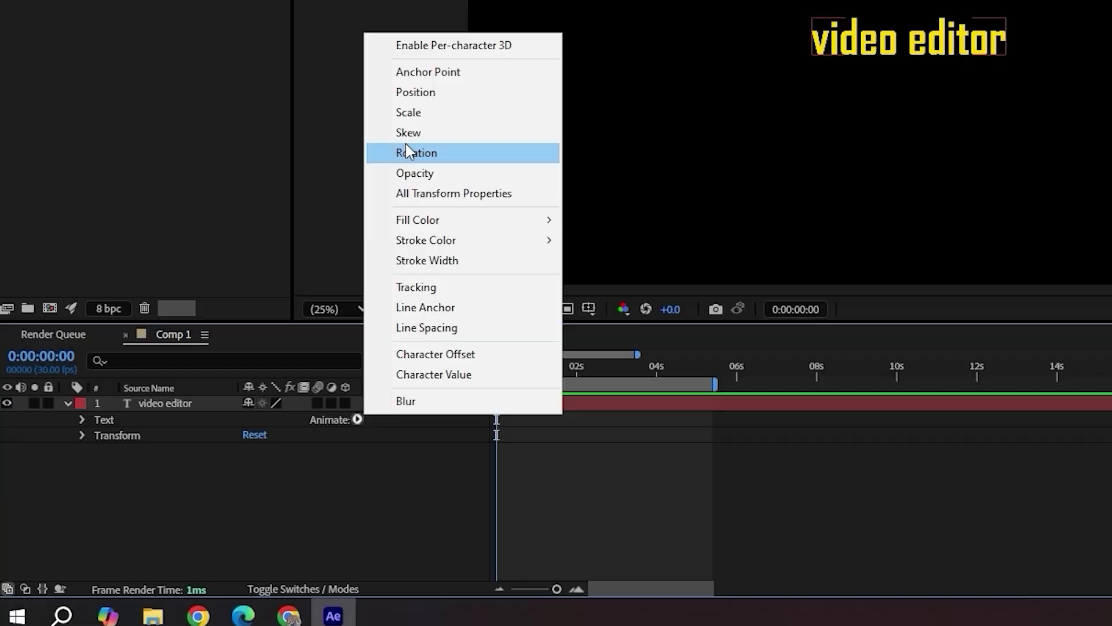
pyautogui.click(428, 92)
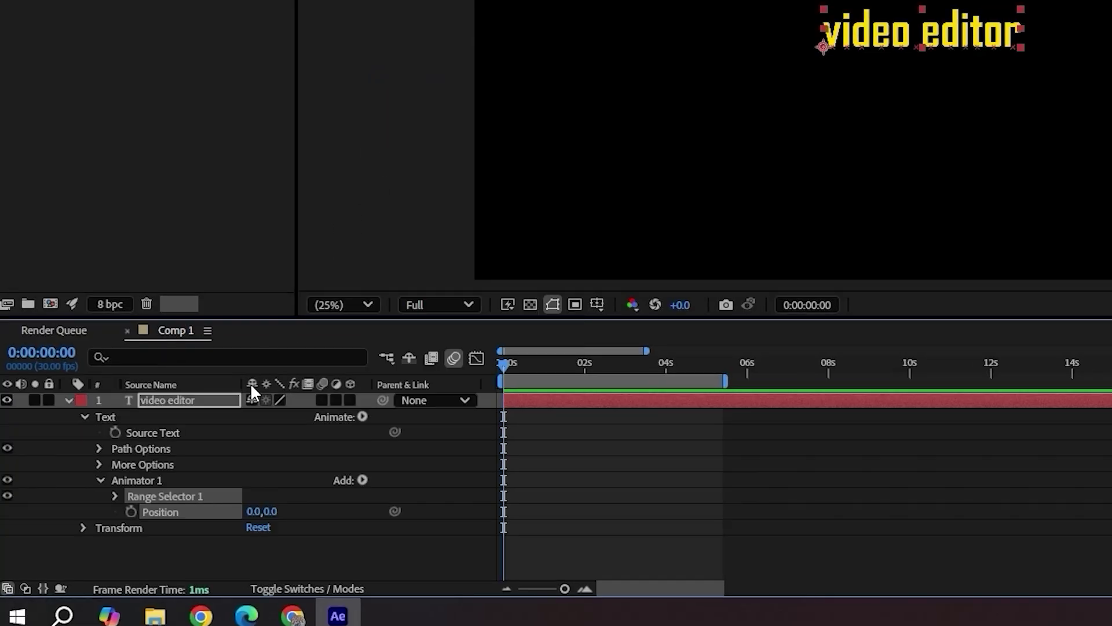
pyautogui.click(362, 480)
pyautogui.moveTo(408, 487)
pyautogui.click(547, 199)
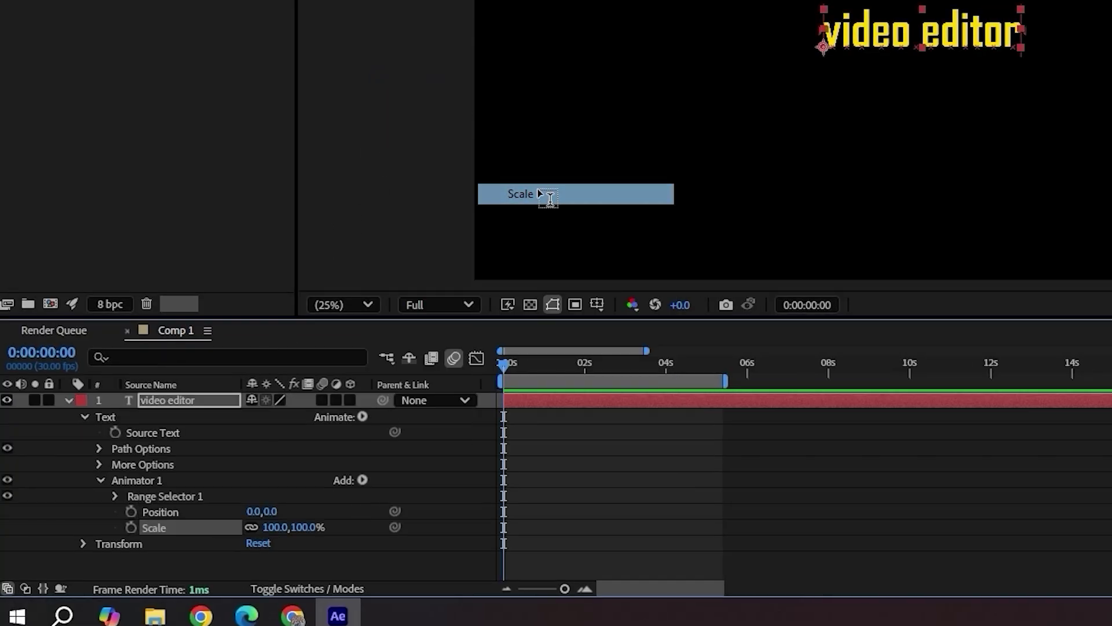
pyautogui.click(362, 481)
pyautogui.click(548, 252)
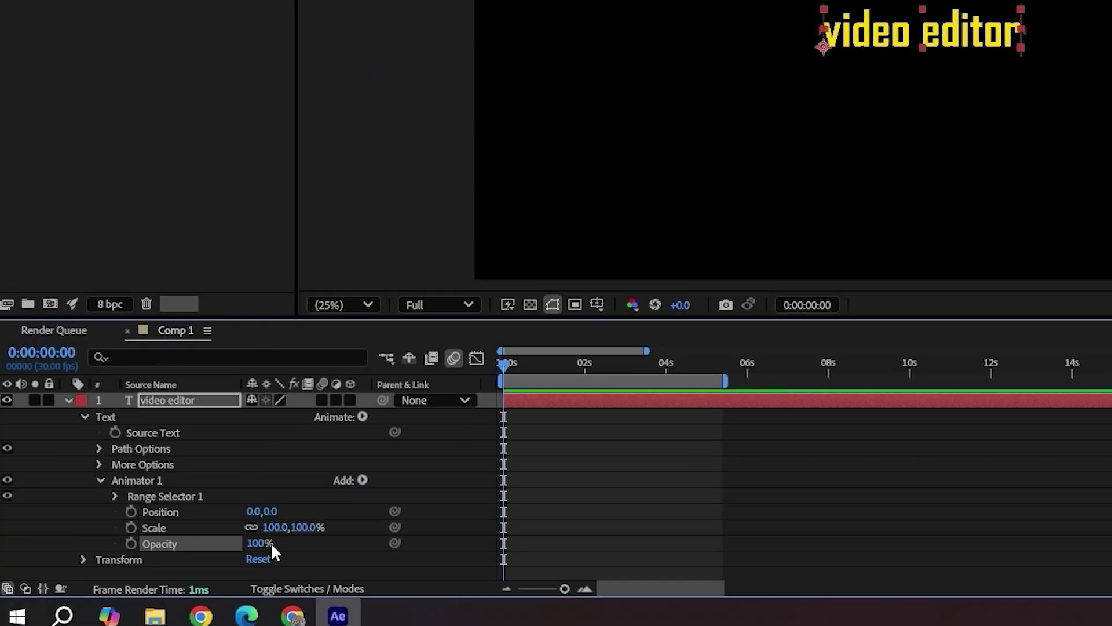
# Step: Set the animator's Scale to 20% and Position Y offset to 140
pyautogui.click(307, 527)
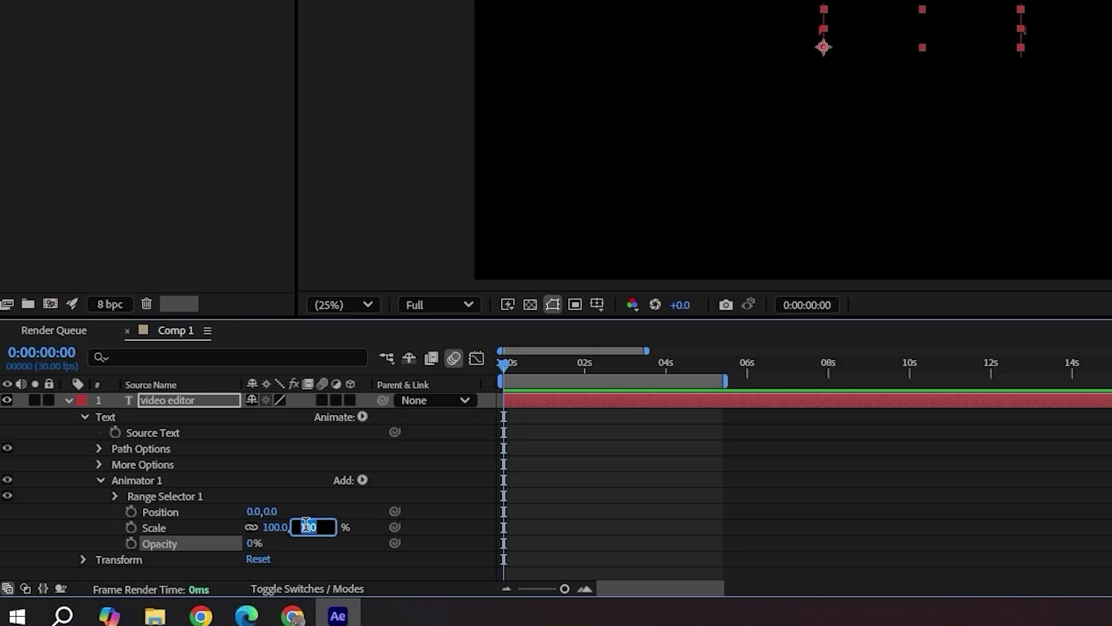
pyautogui.write('20')
pyautogui.press('Return')
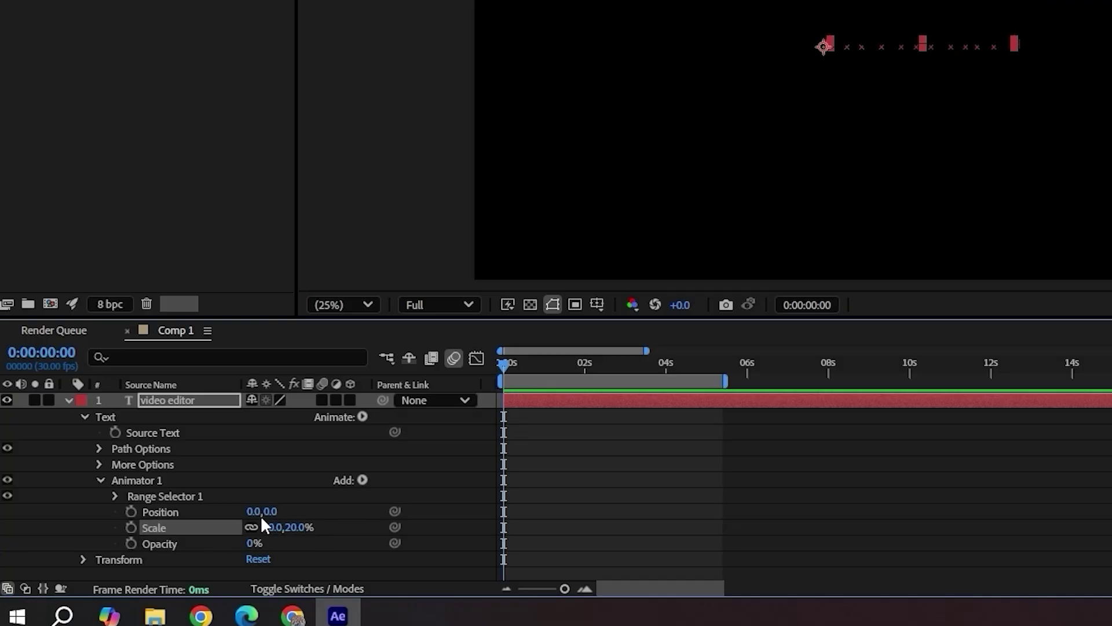
pyautogui.click(271, 512)
pyautogui.write('140')
pyautogui.press('Return')
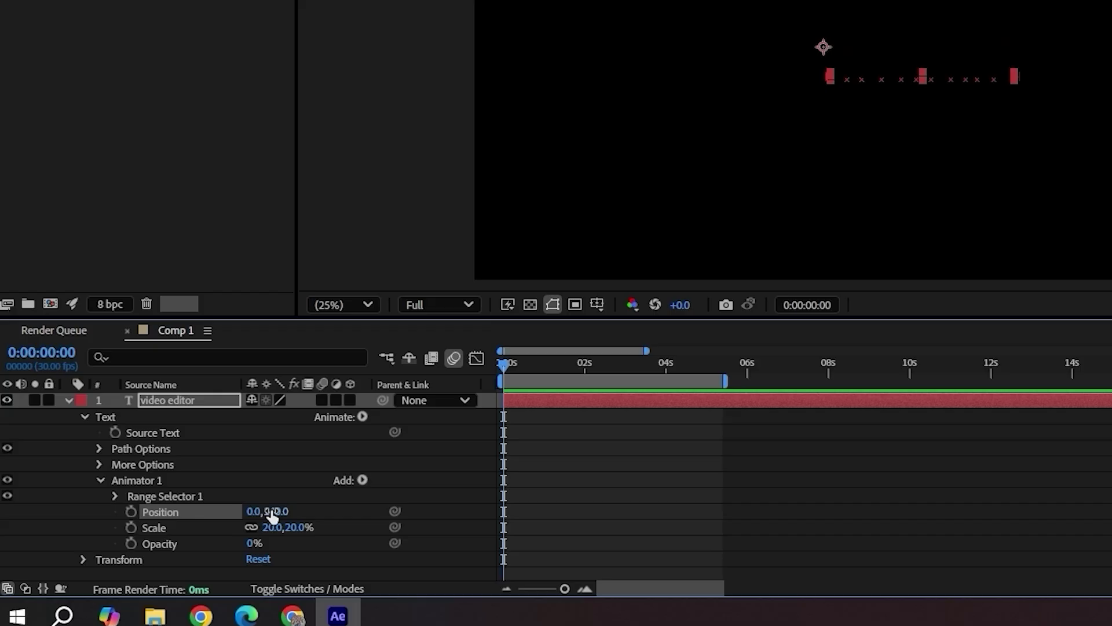
# Step: Base the range on Characters Excluding Spaces, set Ease Low 100%, and keyframe Start at 0%
pyautogui.click(114, 495)
pyautogui.scroll(-2, 139, 509)
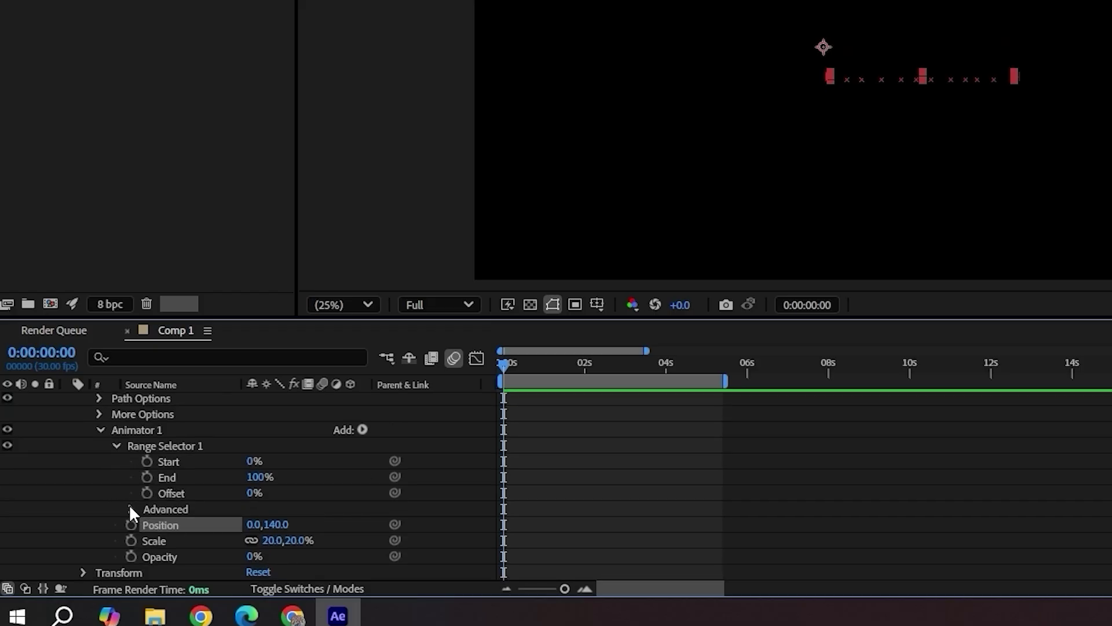
pyautogui.click(130, 505)
pyautogui.scroll(-3, 203, 517)
pyautogui.click(302, 463)
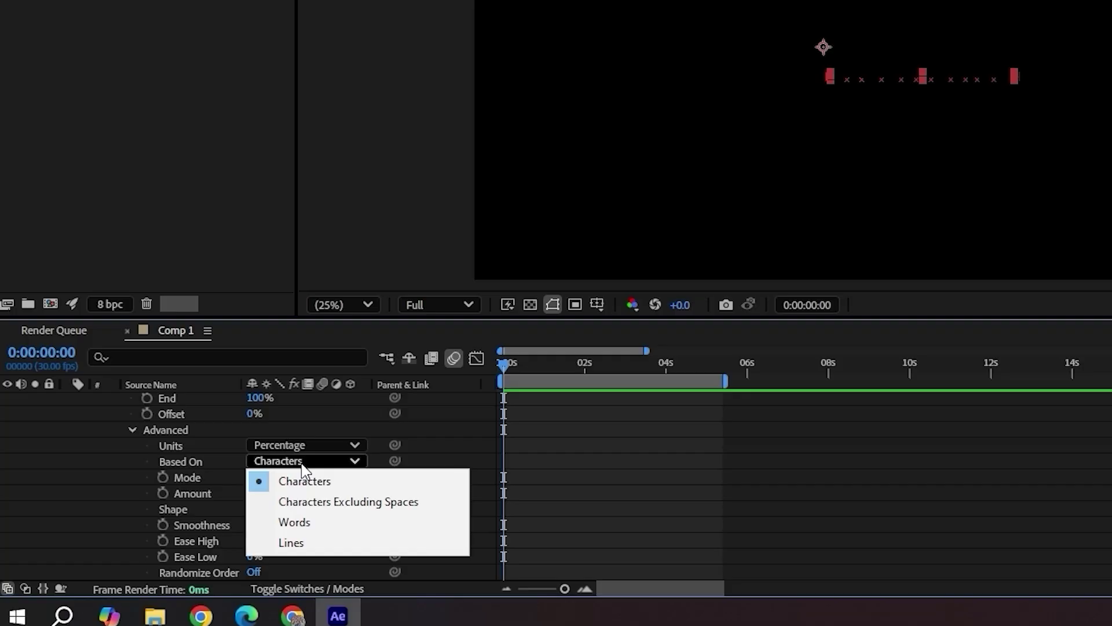
pyautogui.click(322, 502)
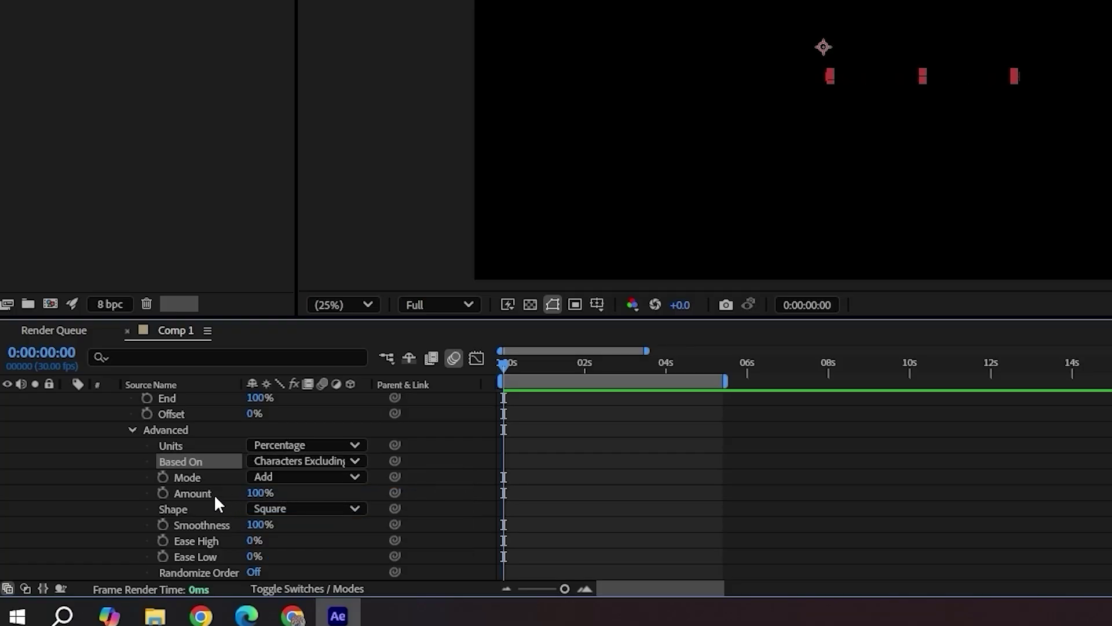
pyautogui.scroll(-1, 232, 493)
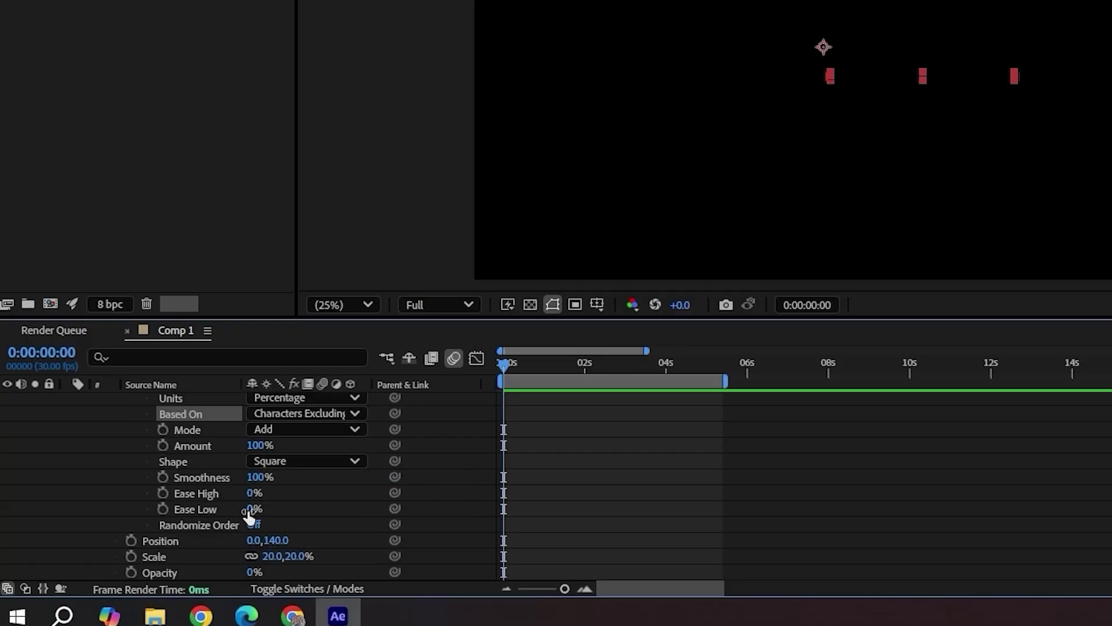
pyautogui.moveTo(250, 510); pyautogui.dragTo(602, 512)
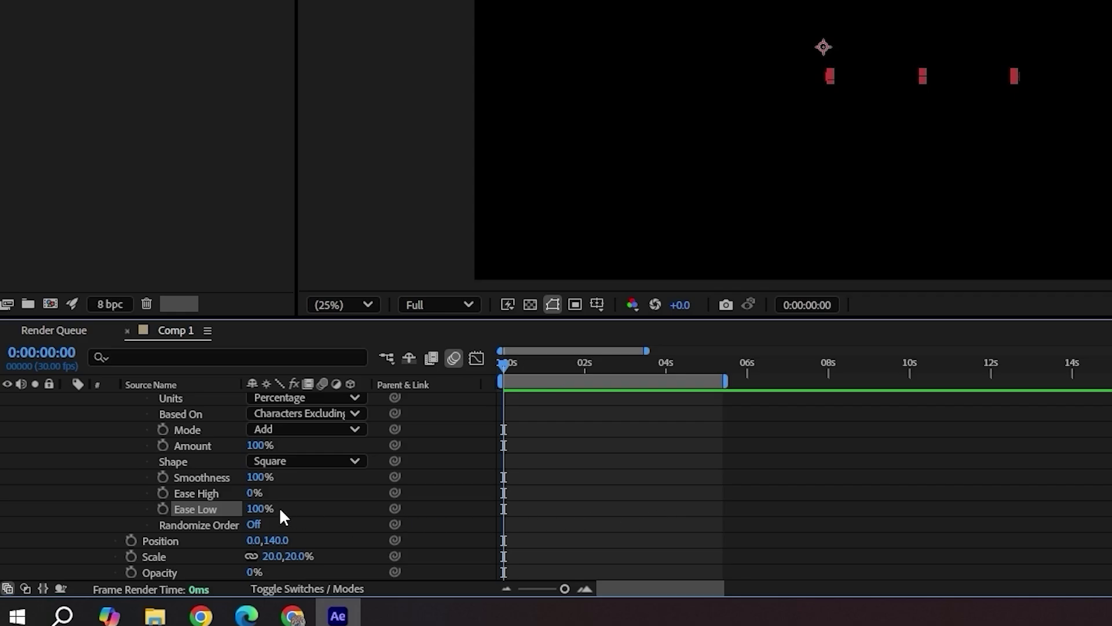
pyautogui.scroll(2, 244, 498)
pyautogui.click(147, 429)
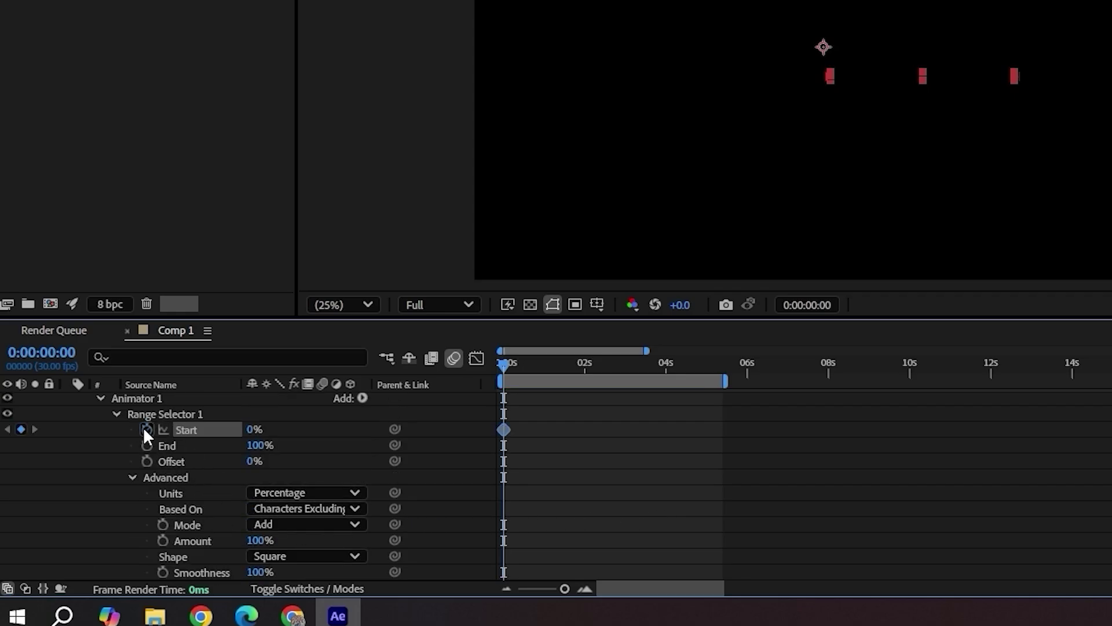
# Step: Keyframe range Start at 100% at 1:01 and apply Easy Ease to both Start keyframes
pyautogui.click(545, 366)
pyautogui.moveTo(255, 430); pyautogui.dragTo(631, 425)
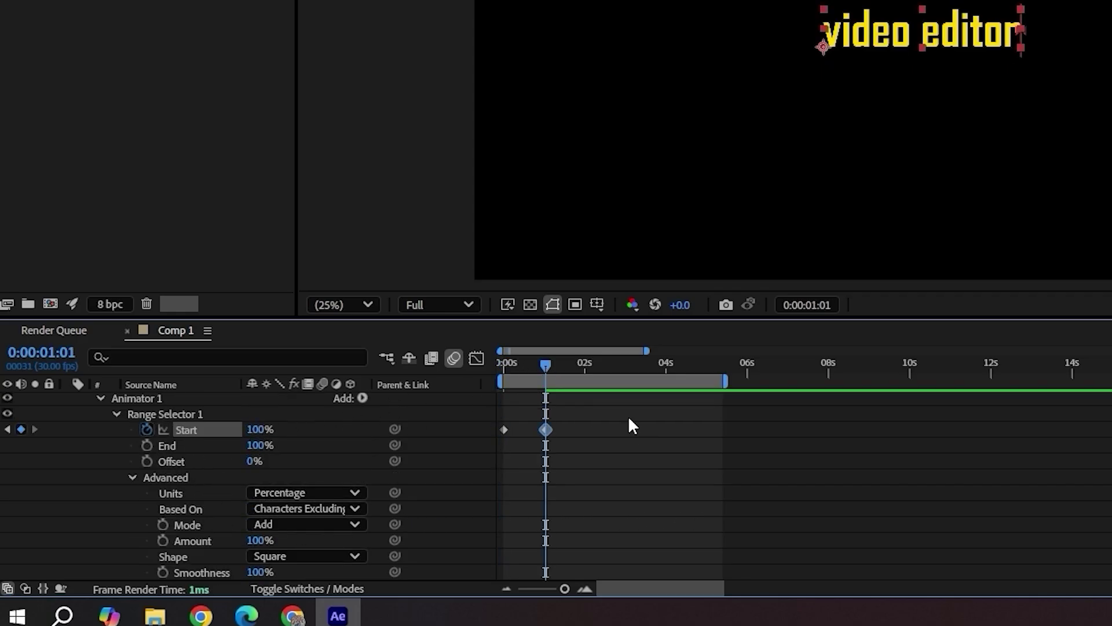
pyautogui.click(584, 421)
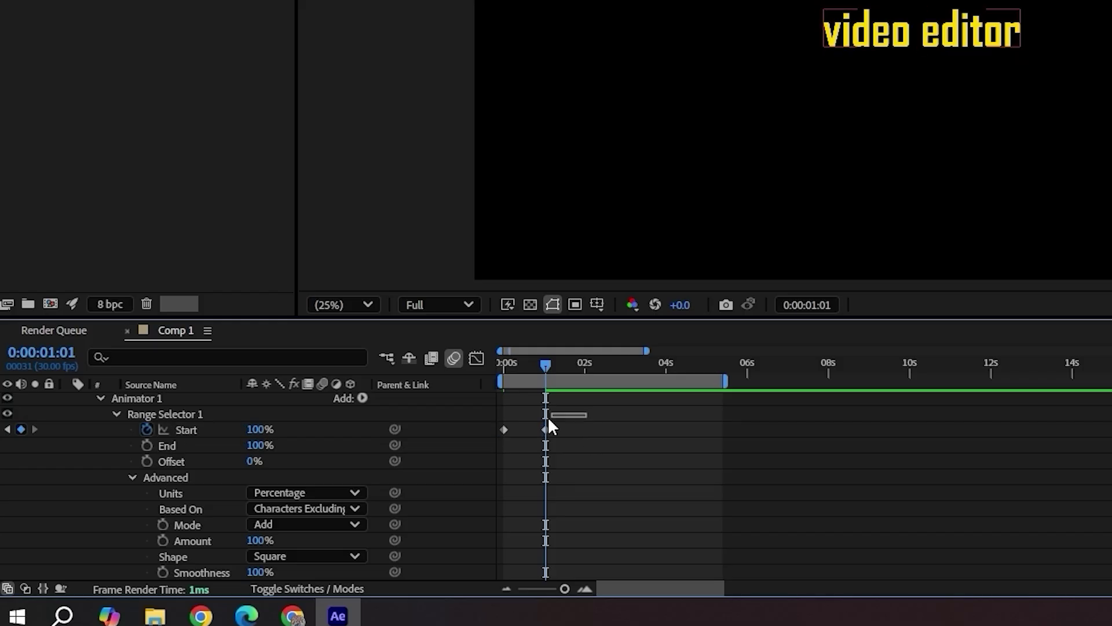
pyautogui.moveTo(548, 428); pyautogui.dragTo(488, 446)
pyautogui.press('F9')
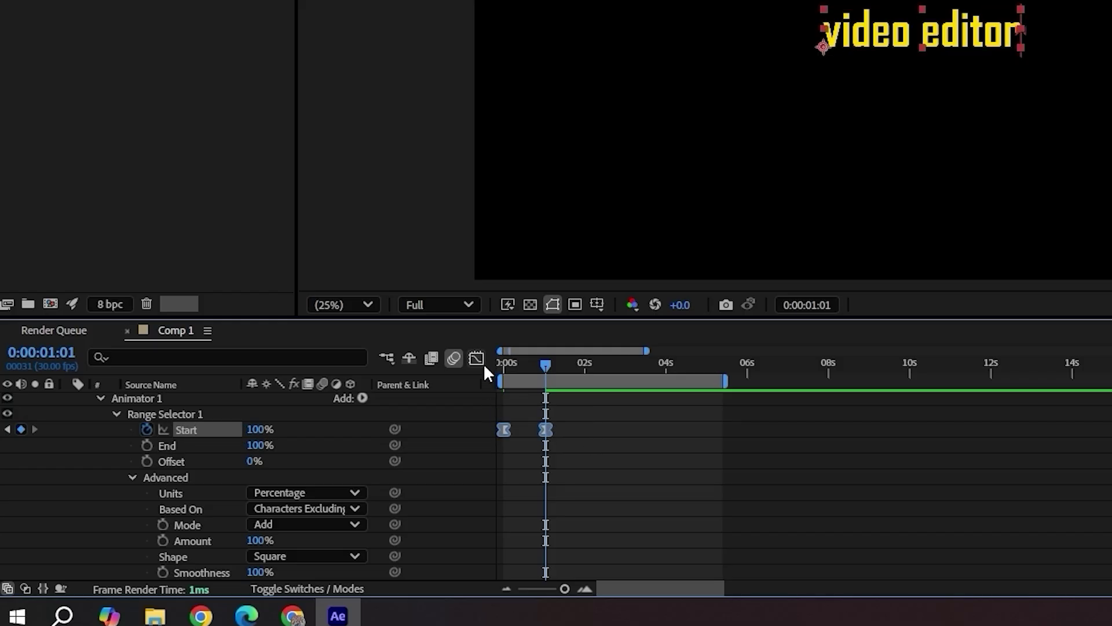
# Step: Adjust the Start keyframes in the speed graph, then rewind and preview the reveal
pyautogui.click(481, 363)
pyautogui.moveTo(533, 554); pyautogui.dragTo(525, 540)
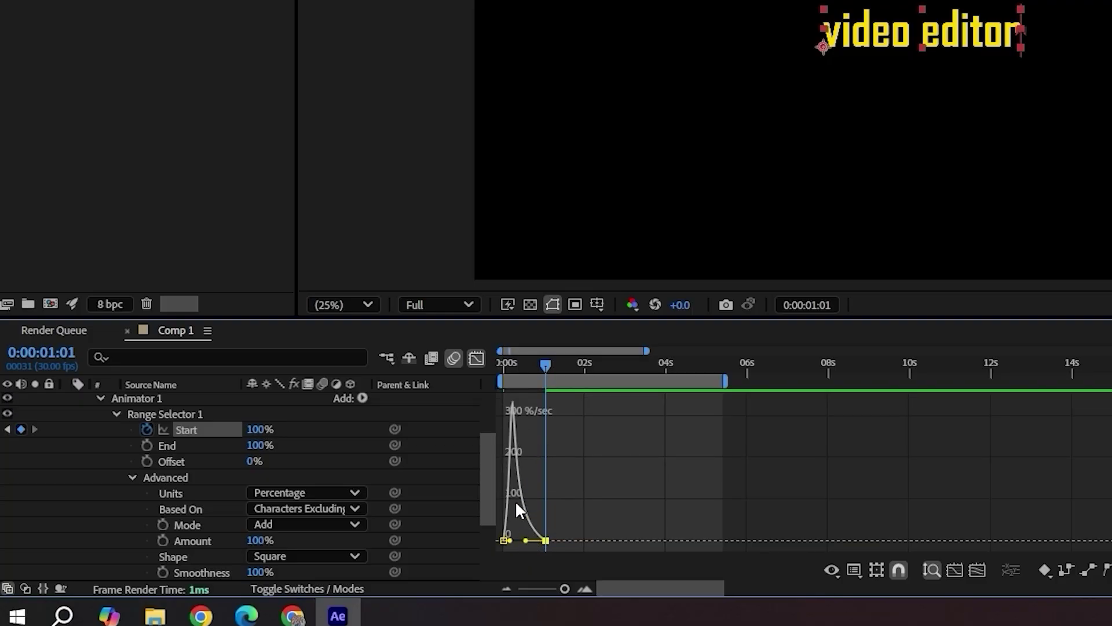
pyautogui.click(477, 359)
pyautogui.scroll(2, 315, 496)
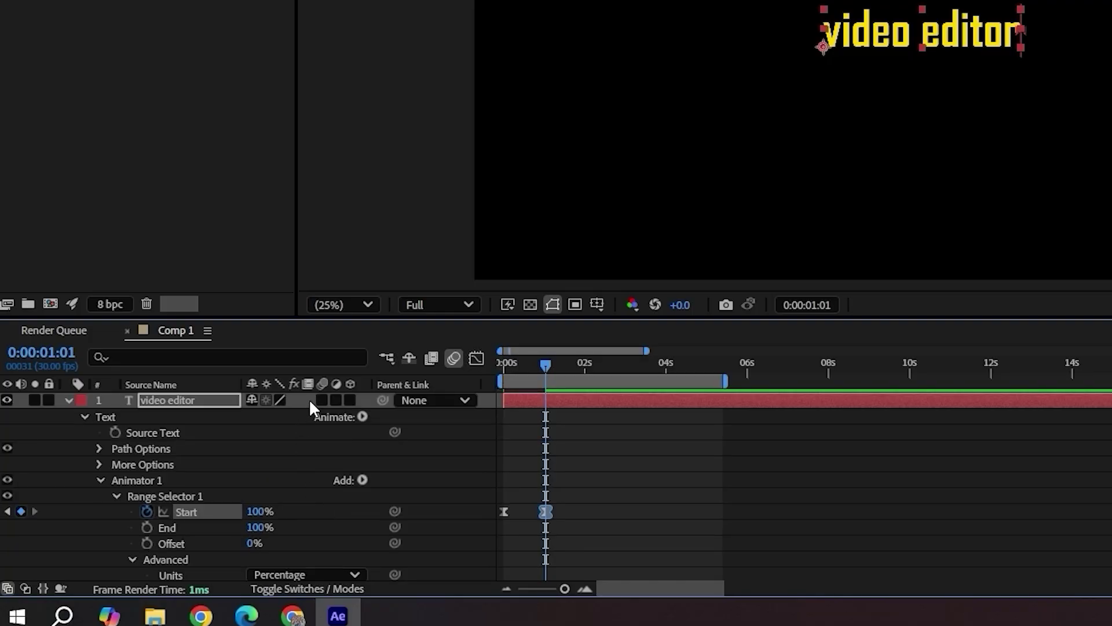
pyautogui.moveTo(546, 365); pyautogui.dragTo(503, 363)
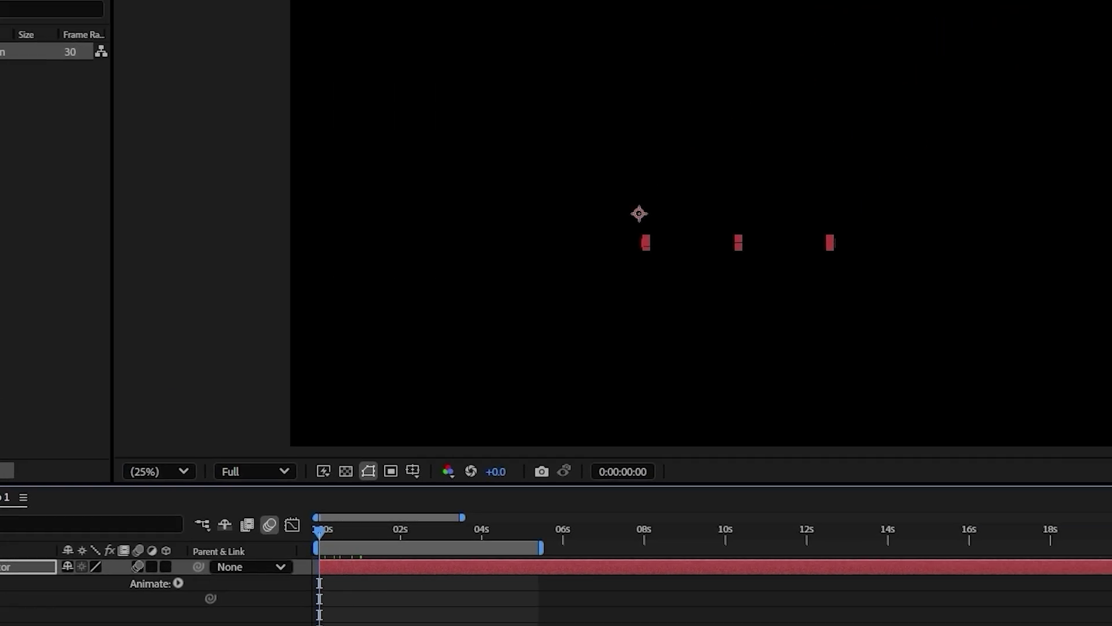
pyautogui.press('space')
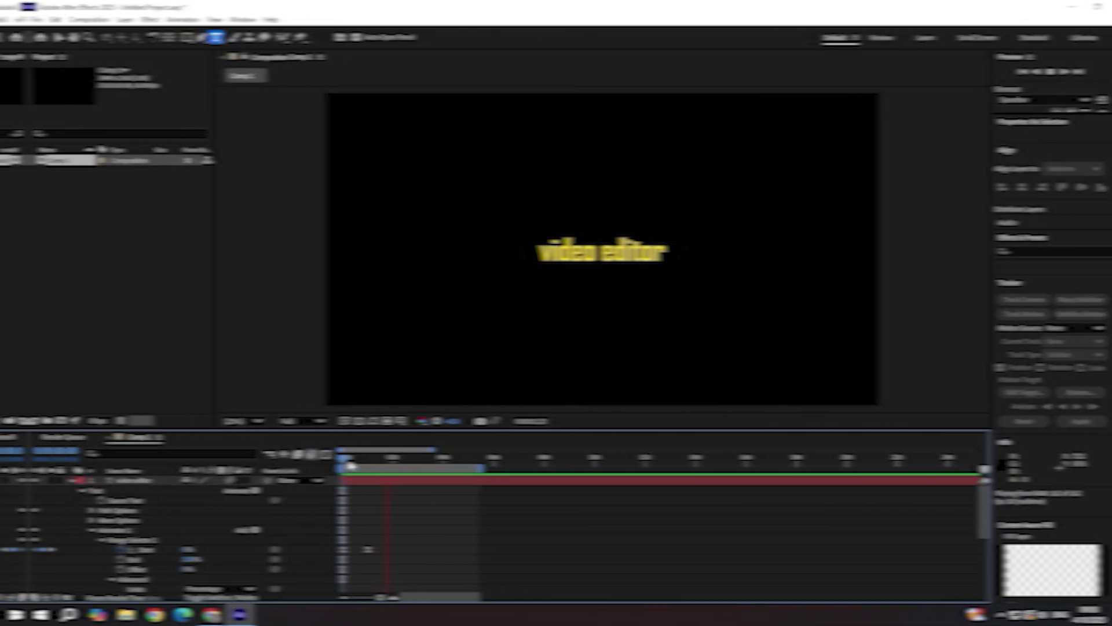
pyautogui.press('space')
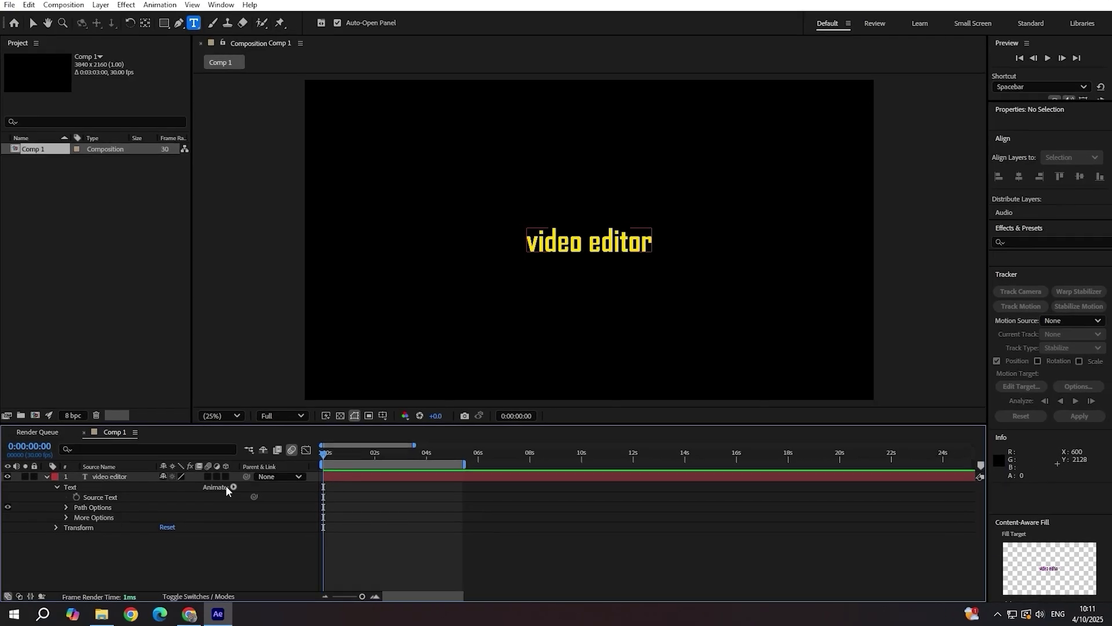
# Step: Add a Scale animator and give it Rotation, Opacity and Tracking properties
pyautogui.click(228, 489)
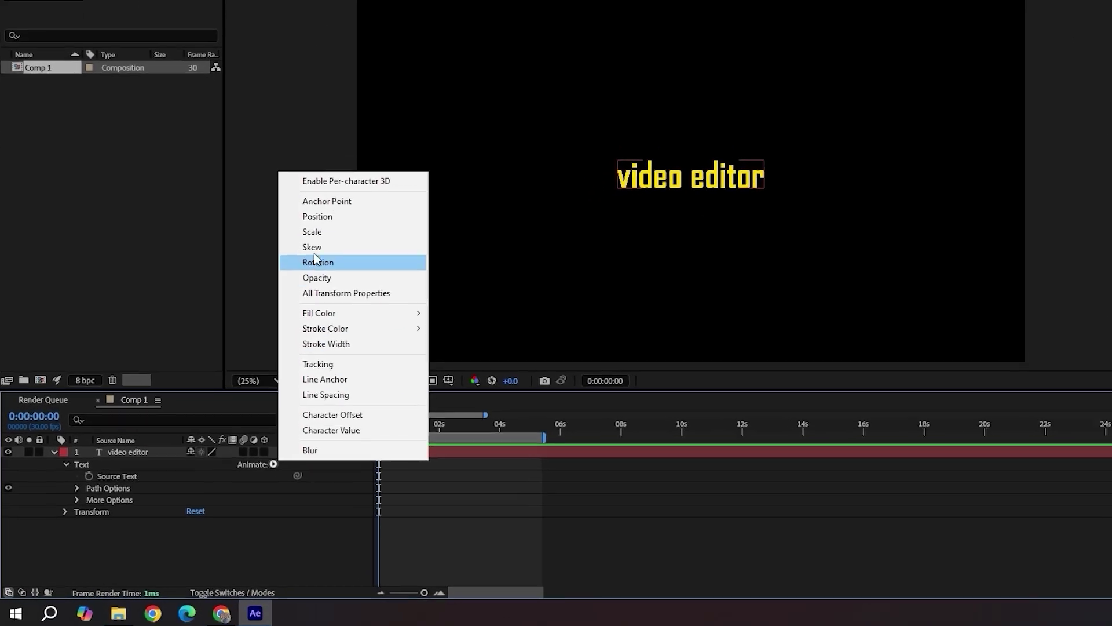
pyautogui.click(257, 292)
pyautogui.click(217, 530)
pyautogui.moveTo(257, 534)
pyautogui.click(479, 268)
pyautogui.click(329, 490)
pyautogui.moveTo(371, 496)
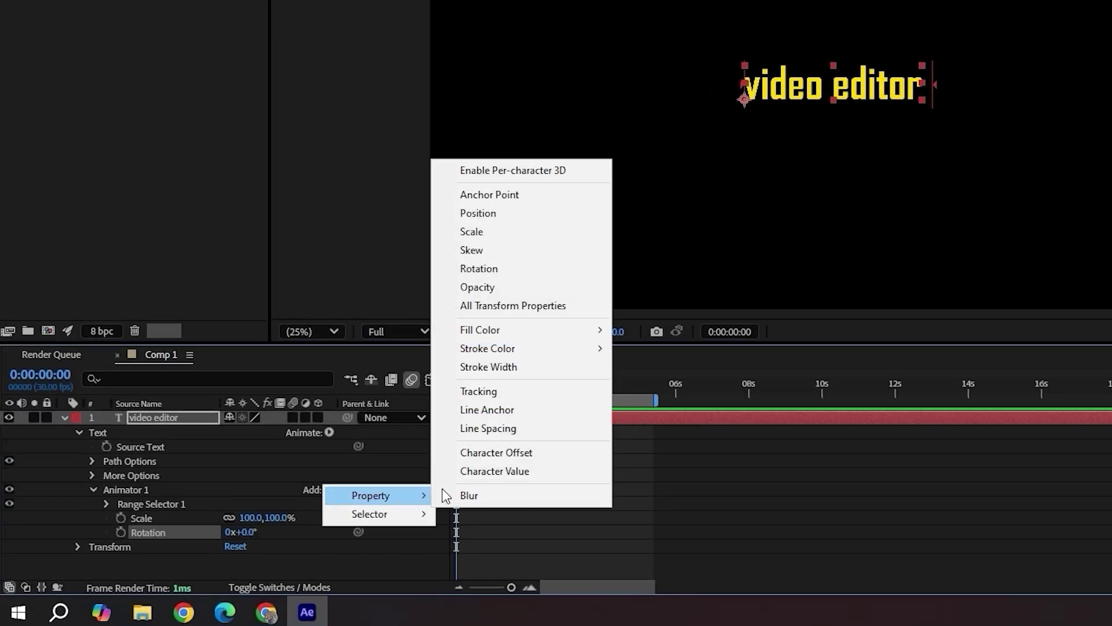
pyautogui.click(477, 287)
pyautogui.click(329, 490)
pyautogui.click(497, 390)
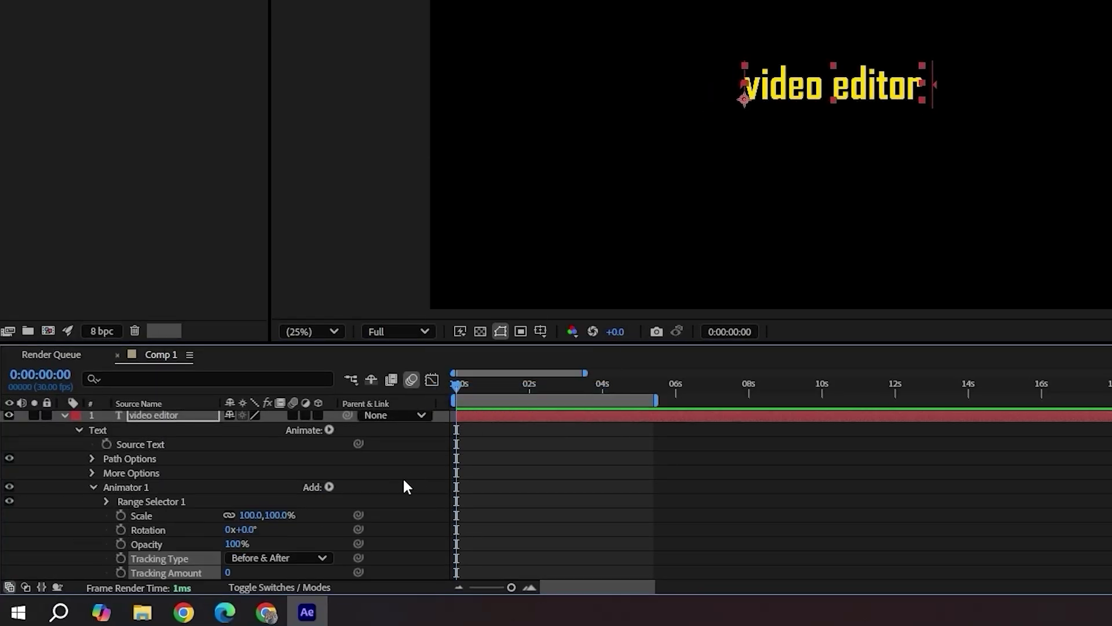
# Step: Set Tracking Amount -71, Scale 40%, Rotation 30° and Opacity 0%
pyautogui.moveTo(229, 558); pyautogui.dragTo(174, 558)
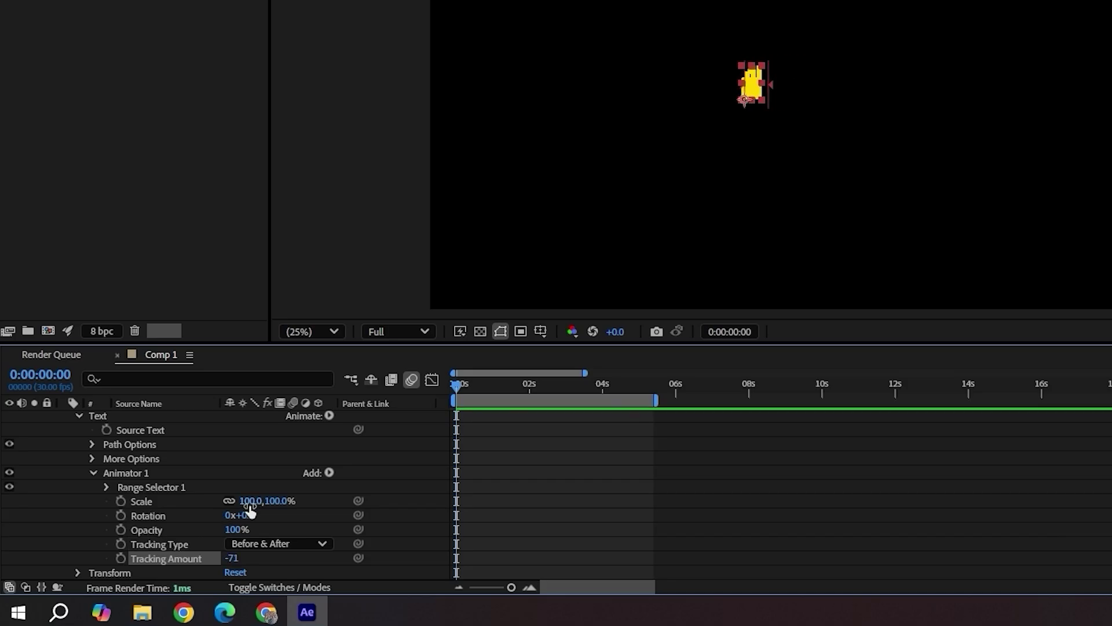
pyautogui.click(252, 501)
pyautogui.write('40')
pyautogui.click(251, 515)
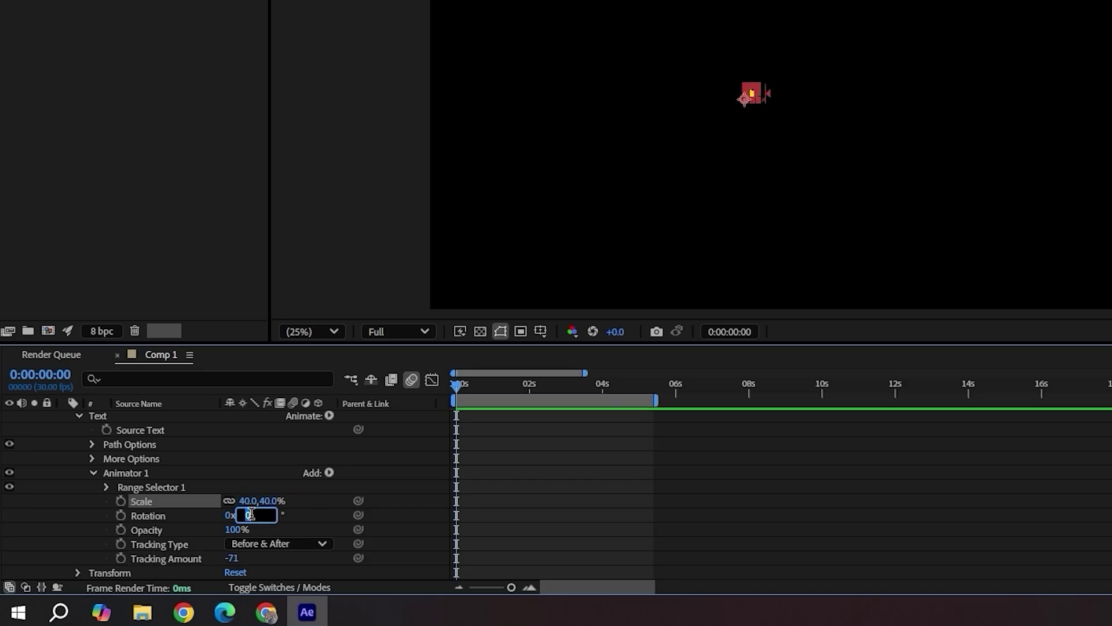
pyautogui.write('30')
pyautogui.press('Tab')
pyautogui.write('0')
pyautogui.press('Return')
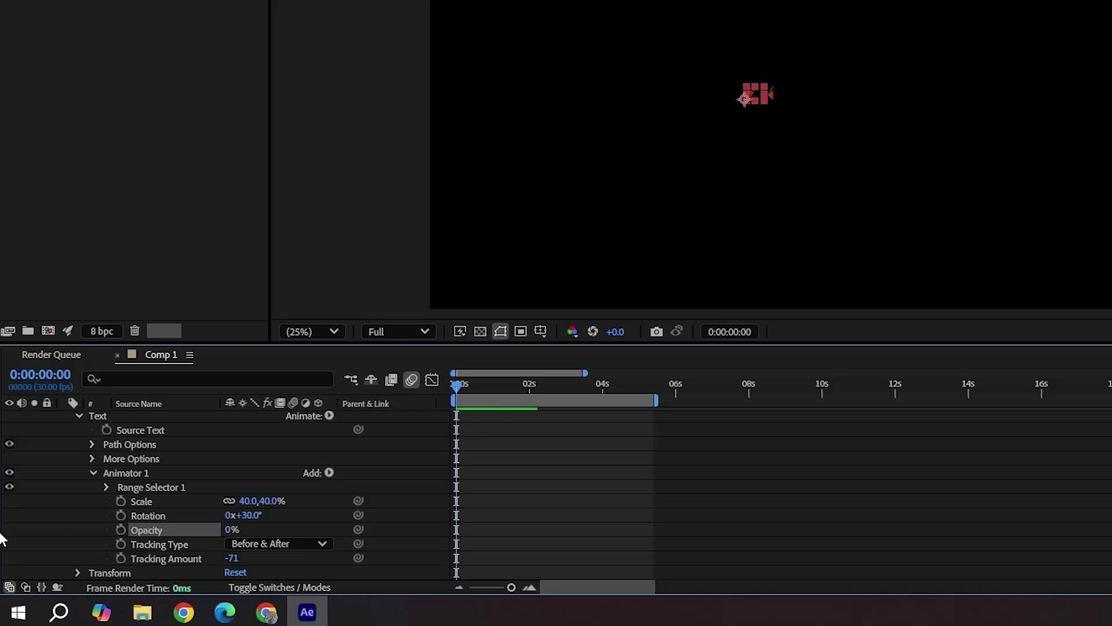
# Step: Base the range on Characters Excluding Spaces and keyframe Start at 0% at 0s
pyautogui.click(107, 487)
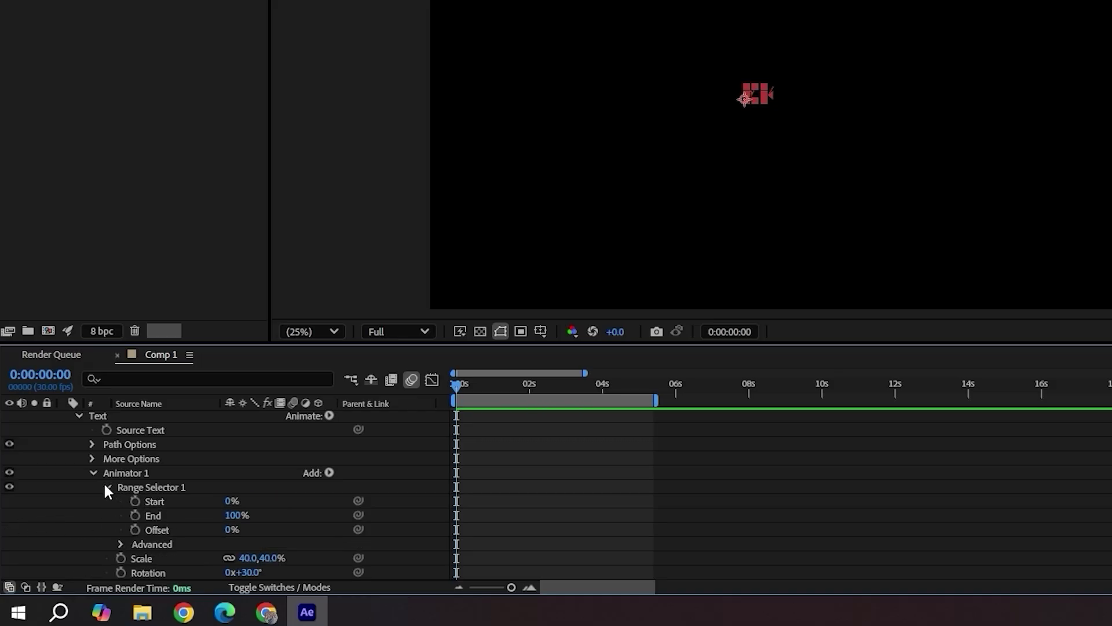
pyautogui.click(120, 544)
pyautogui.scroll(-4, 173, 544)
pyautogui.click(267, 429)
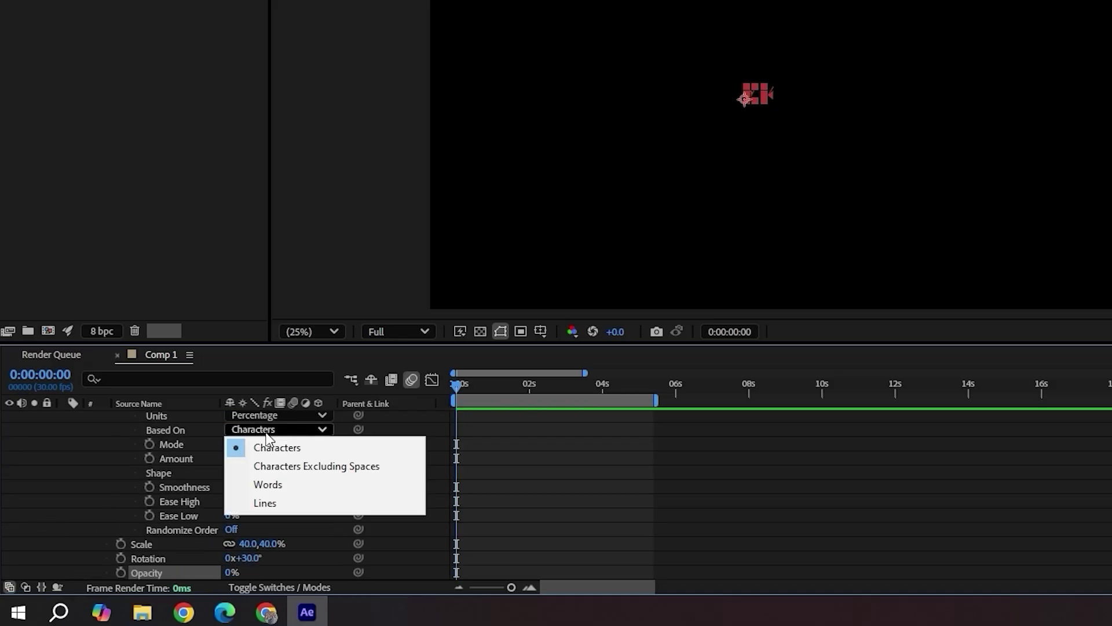
pyautogui.click(282, 467)
pyautogui.scroll(5, 282, 475)
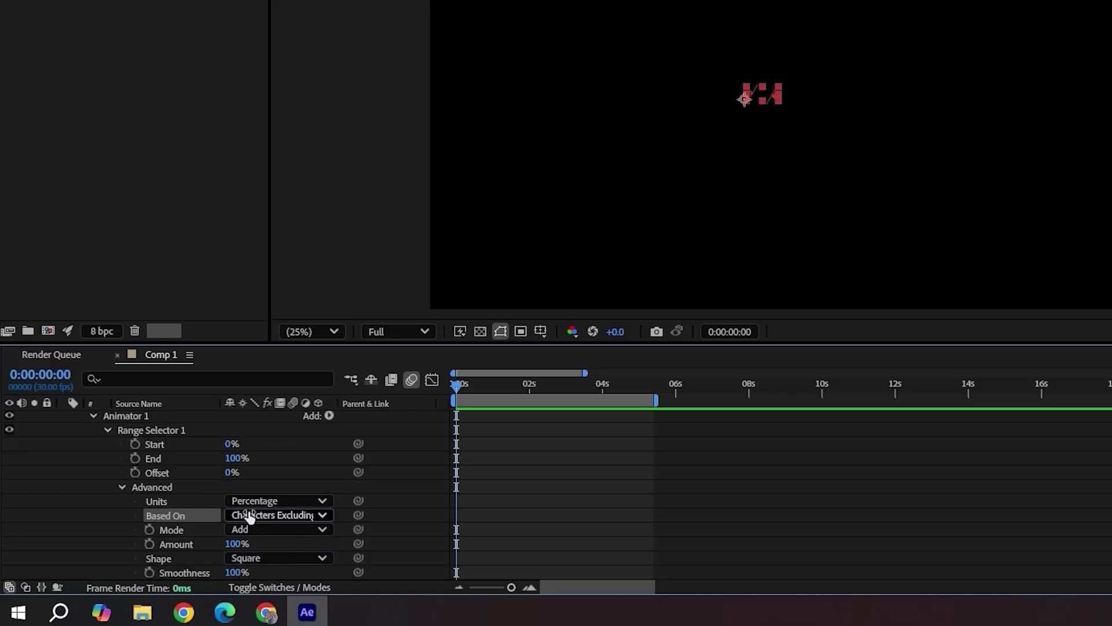
pyautogui.click(135, 487)
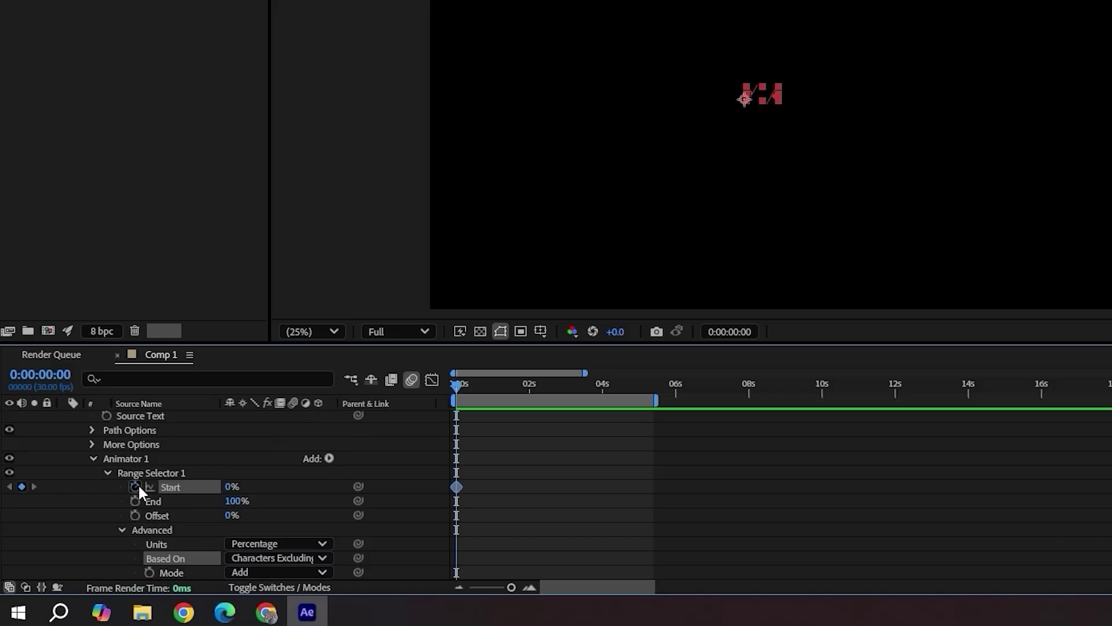
# Step: Keyframe Start at 100% at 1:06, apply Easy Ease, adjust the speed graph, and rewind
pyautogui.click(500, 385)
pyautogui.moveTo(232, 487); pyautogui.dragTo(440, 482)
pyautogui.press('F9')
pyautogui.click(432, 380)
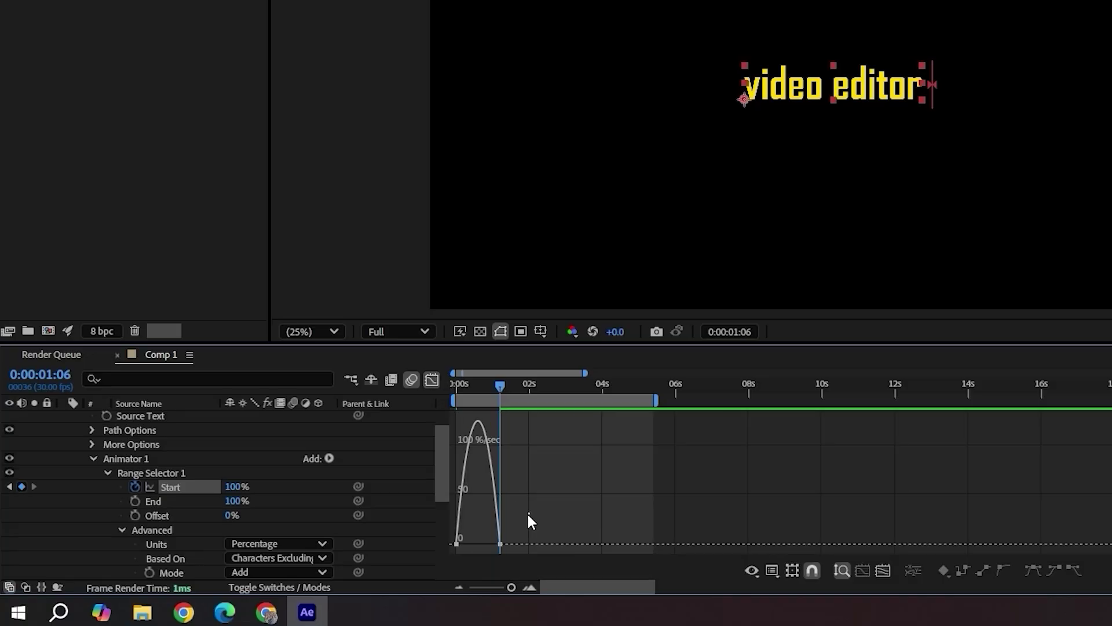
pyautogui.moveTo(528, 520); pyautogui.dragTo(481, 542)
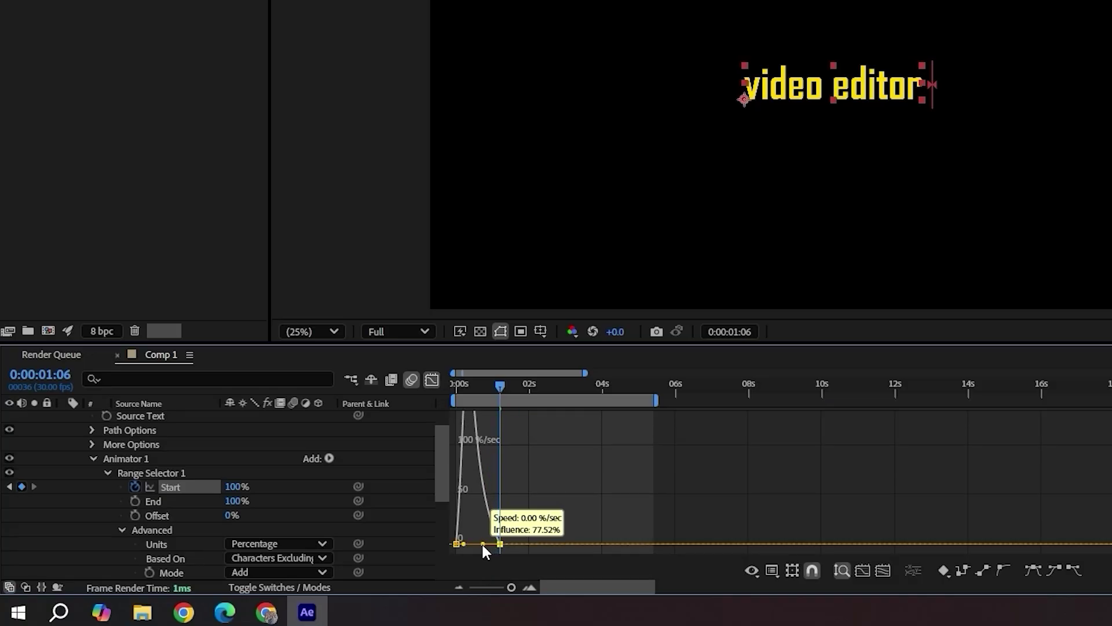
pyautogui.click(432, 380)
pyautogui.scroll(1, 278, 490)
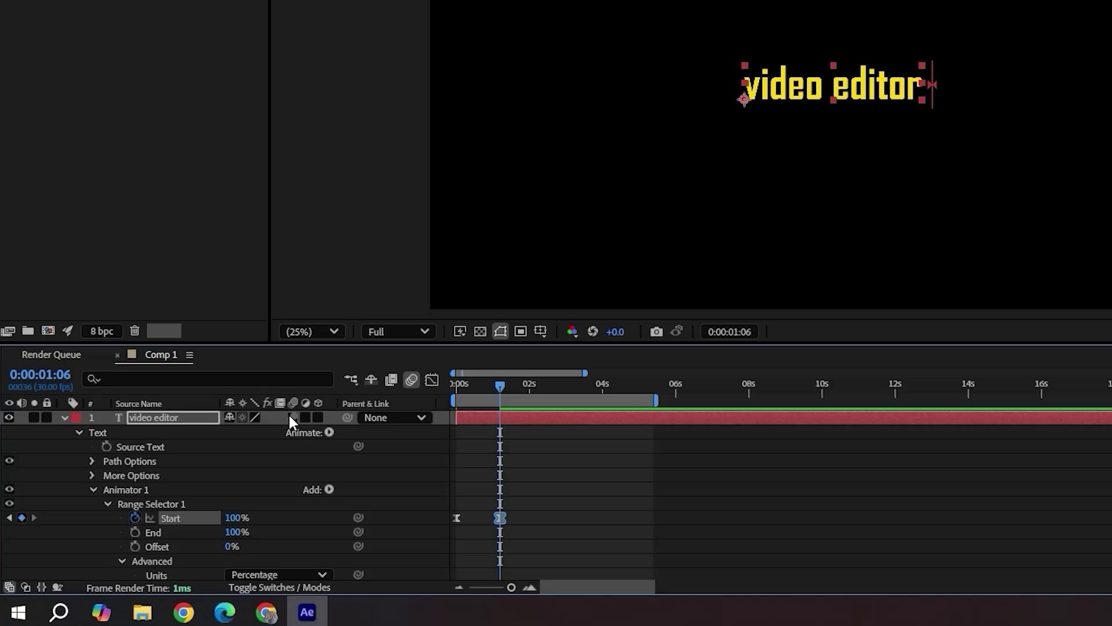
pyautogui.moveTo(474, 385); pyautogui.dragTo(436, 388)
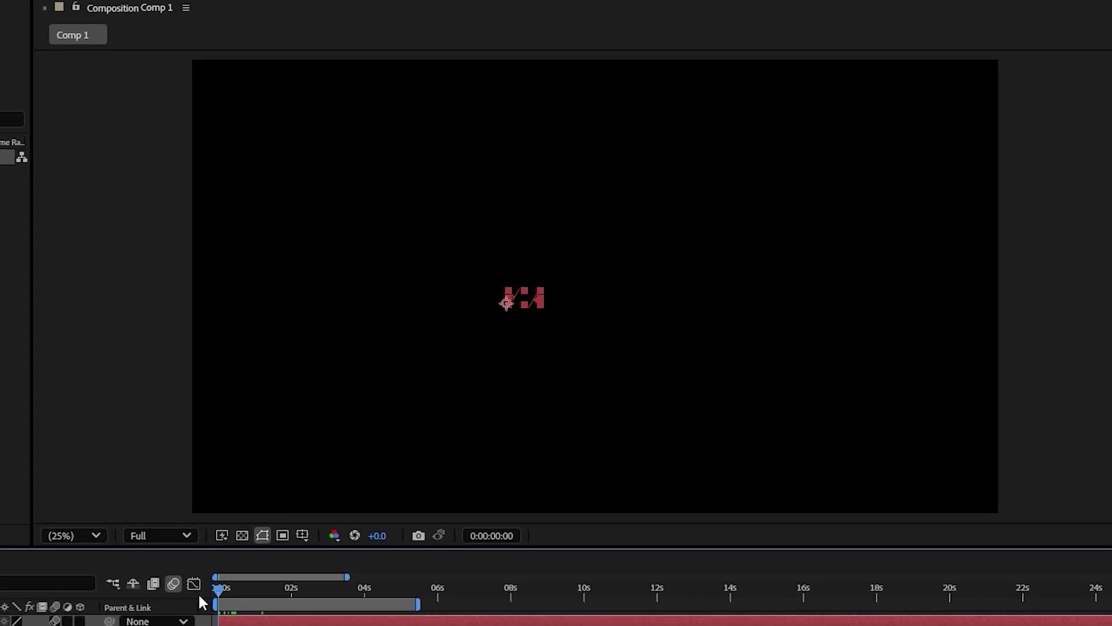
# Step: Play and stop a preview of the 'video editor' pop-up reveal
pyautogui.press('space')
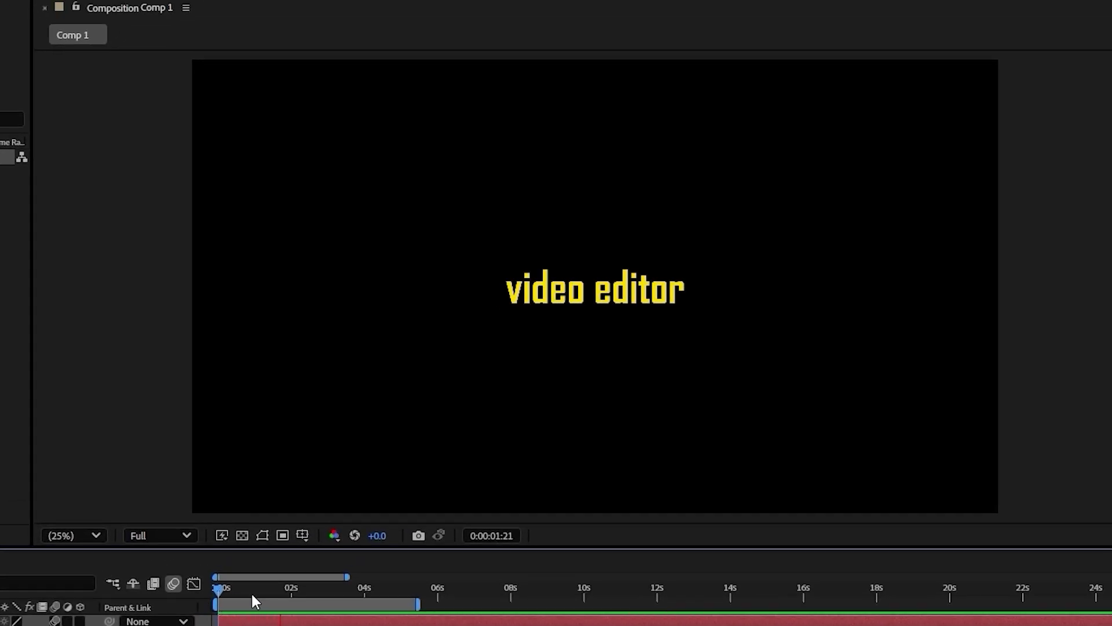
pyautogui.press('space')
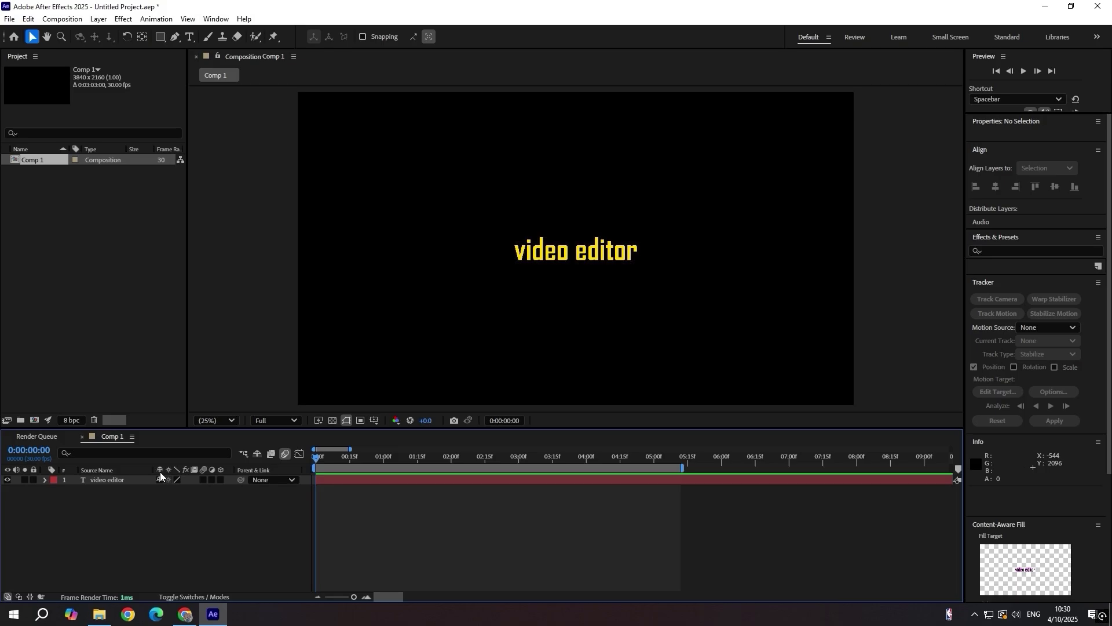
# Step: Add an Opacity animator to the text and set its opacity to 0%
pyautogui.click(46, 480)
pyautogui.click(228, 491)
pyautogui.click(268, 330)
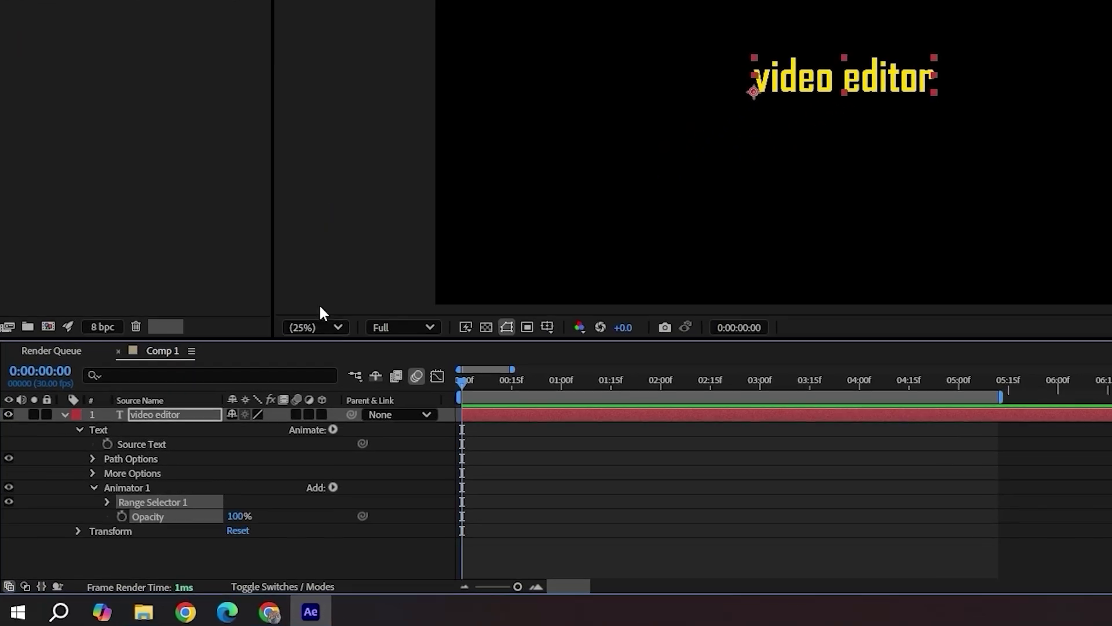
pyautogui.moveTo(238, 520); pyautogui.dragTo(13, 518)
# Step: Base the range on Characters Excluding Spaces with a Ramp Up shape
pyautogui.click(94, 488)
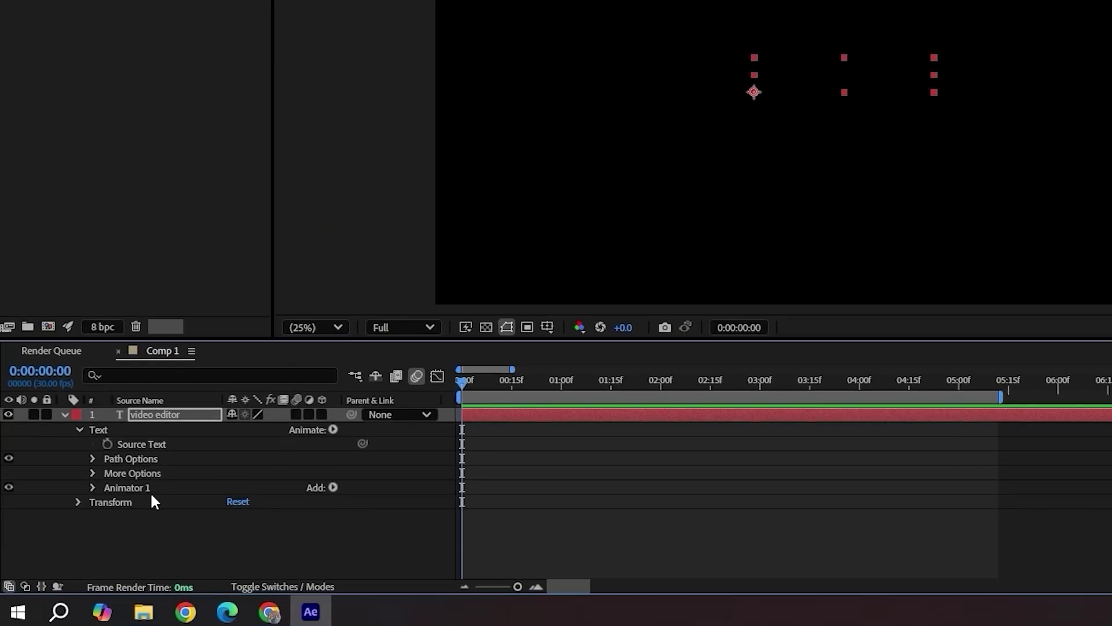
pyautogui.click(92, 488)
pyautogui.click(106, 502)
pyautogui.scroll(-1, 138, 499)
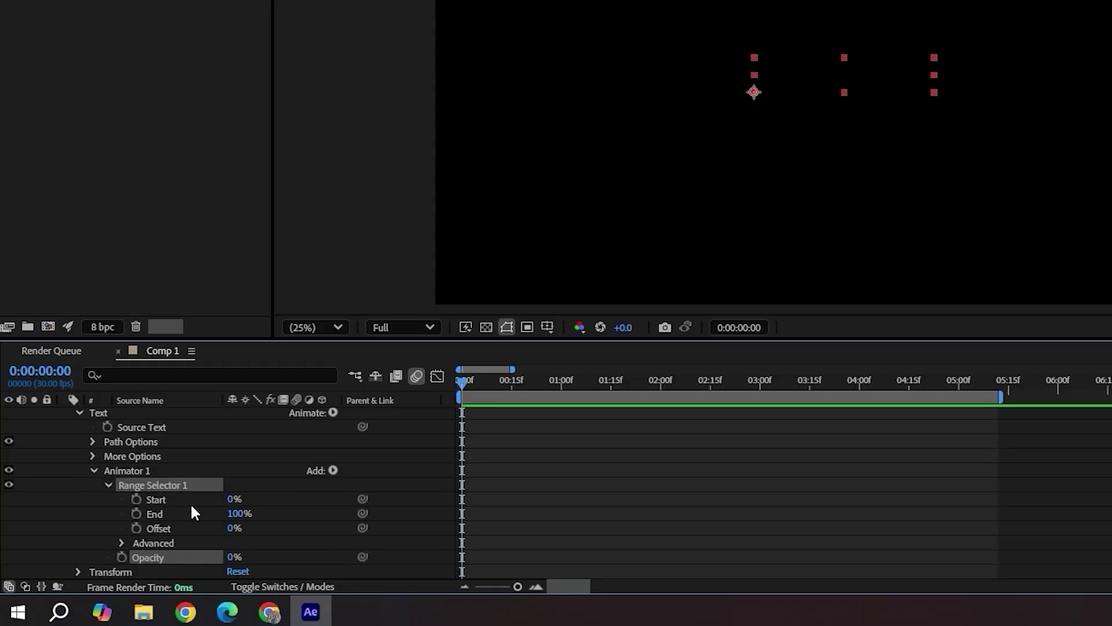
pyautogui.click(121, 543)
pyautogui.scroll(-4, 200, 537)
pyautogui.click(284, 471)
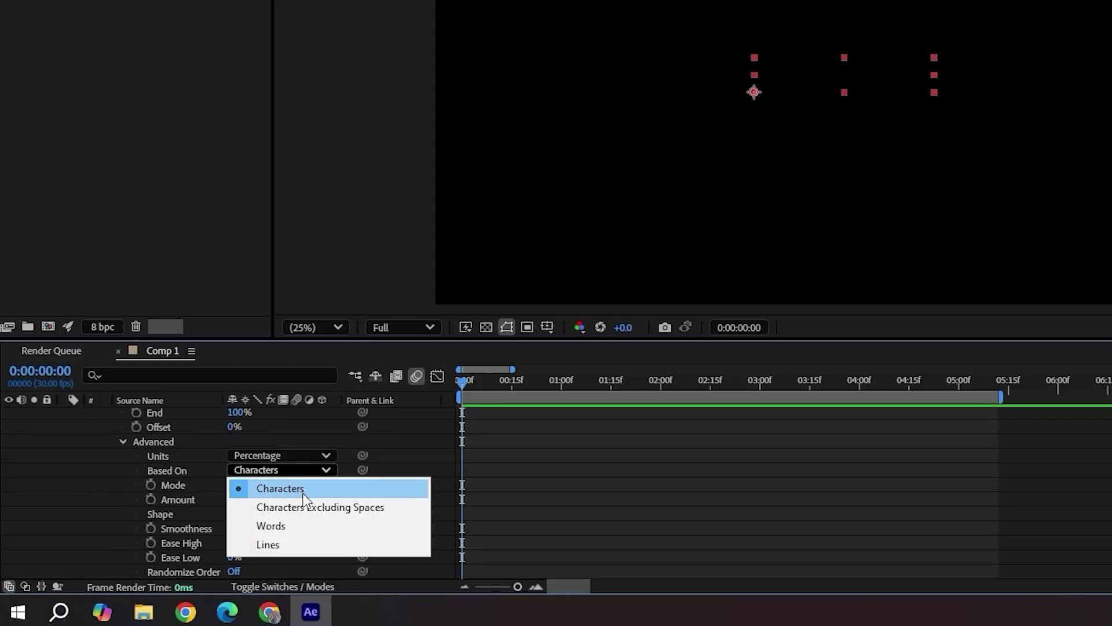
pyautogui.click(305, 507)
pyautogui.click(281, 513)
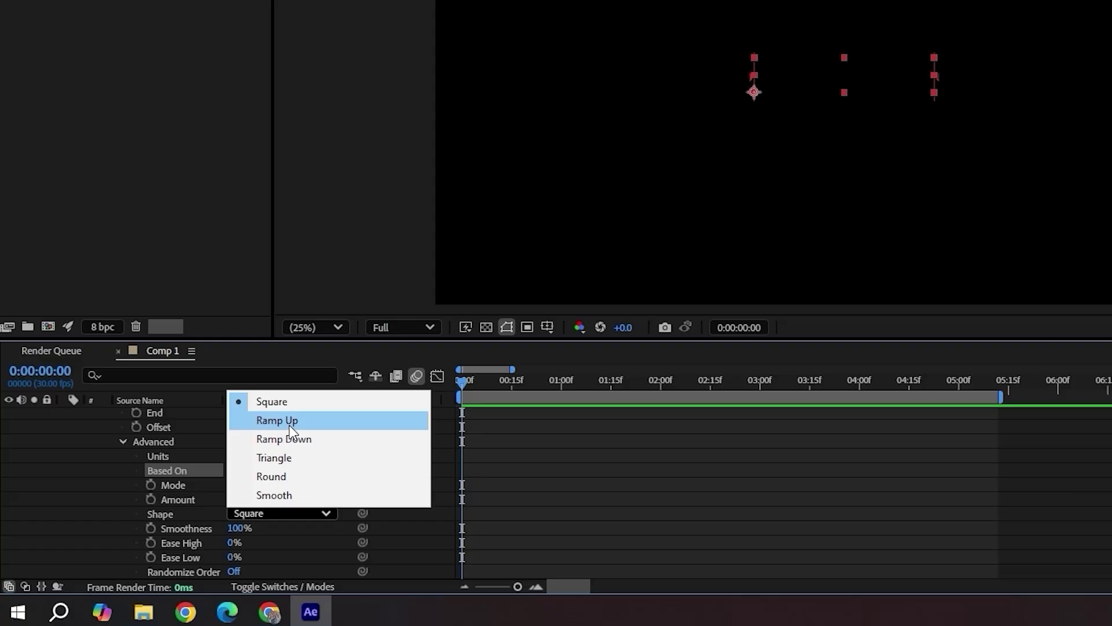
pyautogui.click(290, 422)
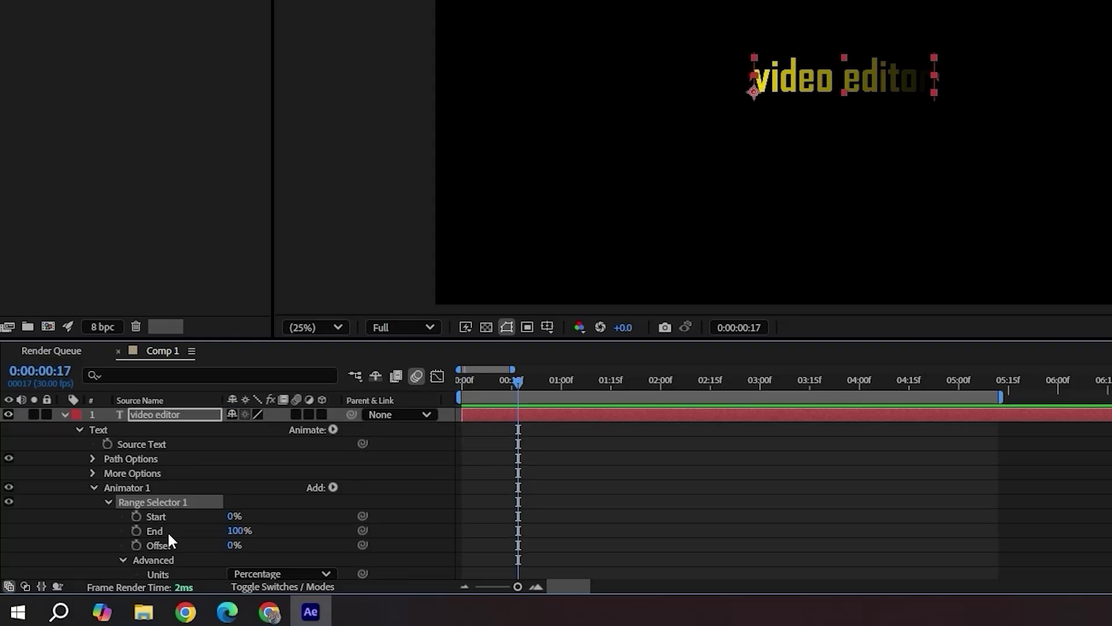
# Step: Keyframe Start 0%→100% and Offset -100%→0% between 0s and frame 16
pyautogui.press('Home')
pyautogui.click(136, 545)
pyautogui.click(136, 517)
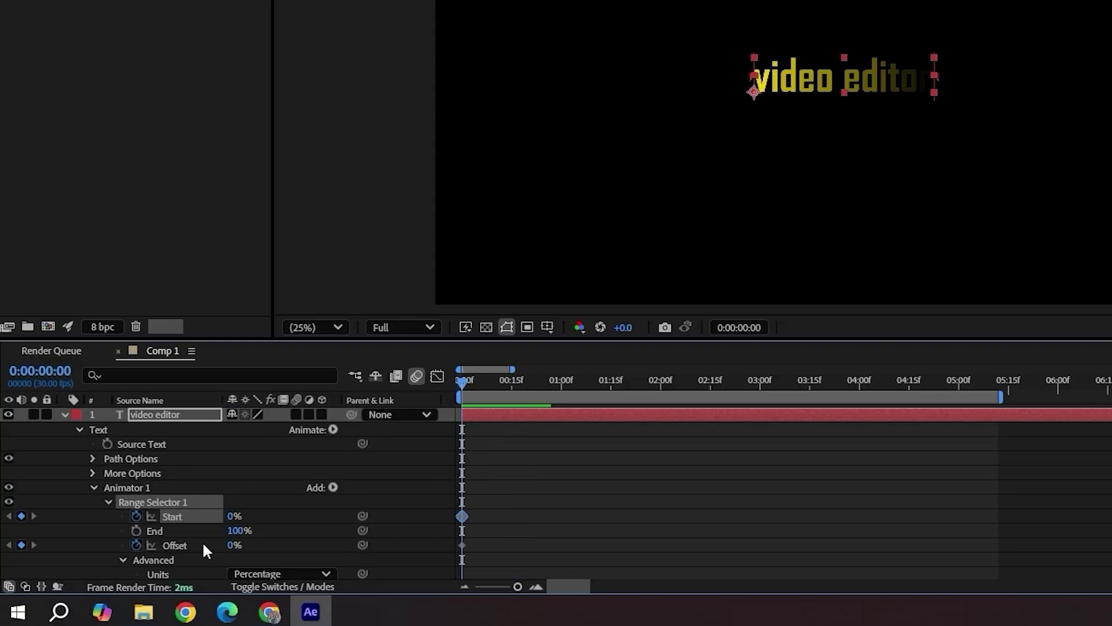
pyautogui.click(234, 546)
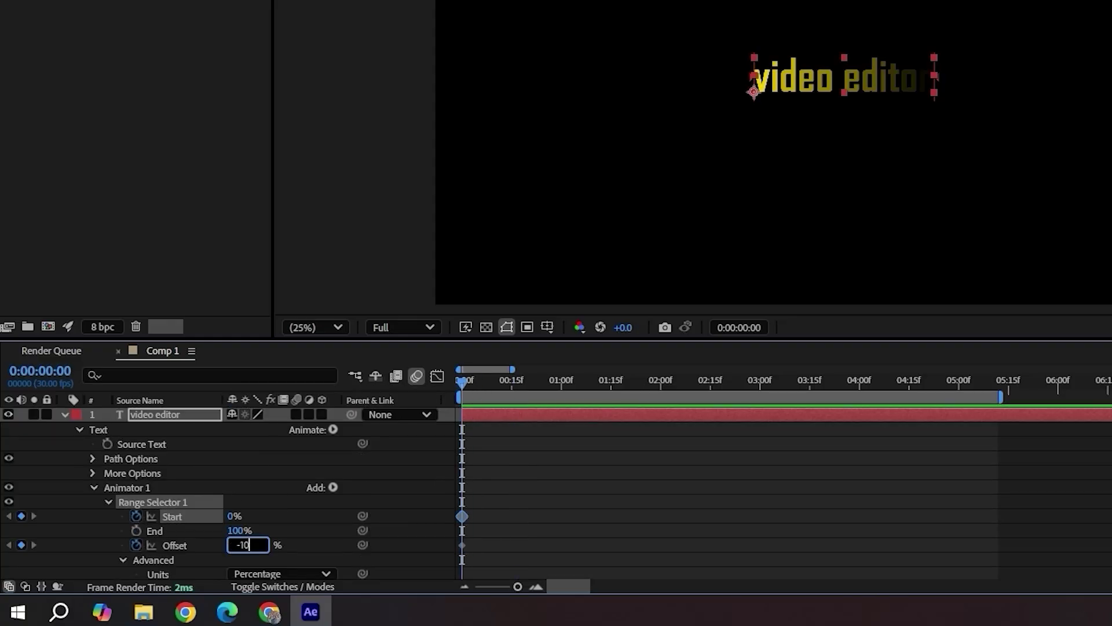
pyautogui.press('Return')
pyautogui.moveTo(508, 381); pyautogui.dragTo(515, 383)
pyautogui.click(234, 516)
pyautogui.write('100')
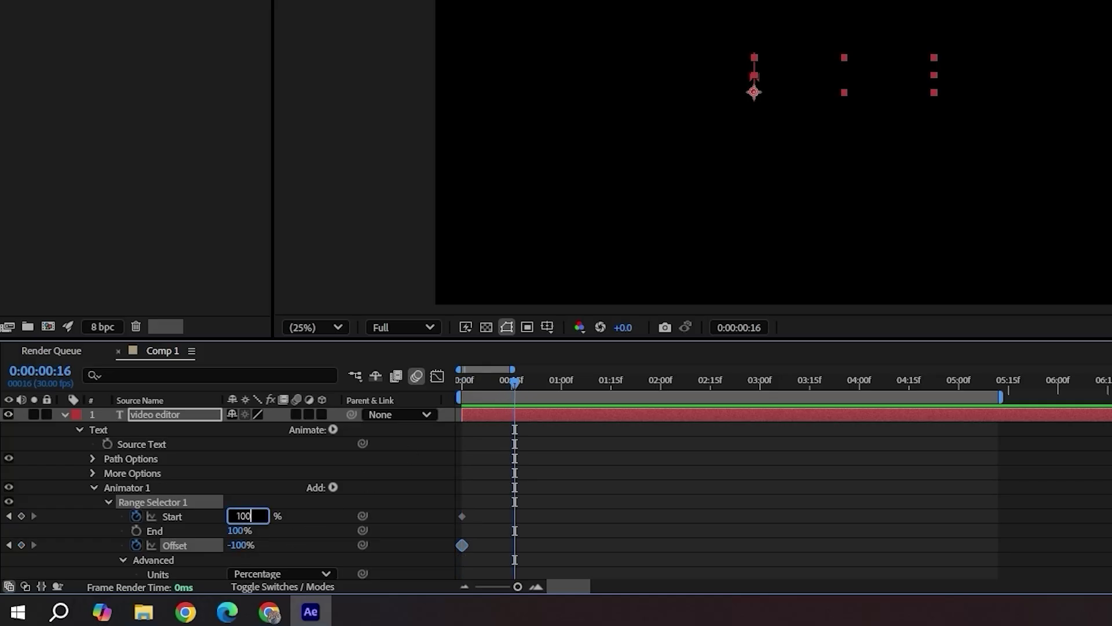
pyautogui.press('Return')
pyautogui.click(237, 544)
pyautogui.write('0')
pyautogui.press('Return')
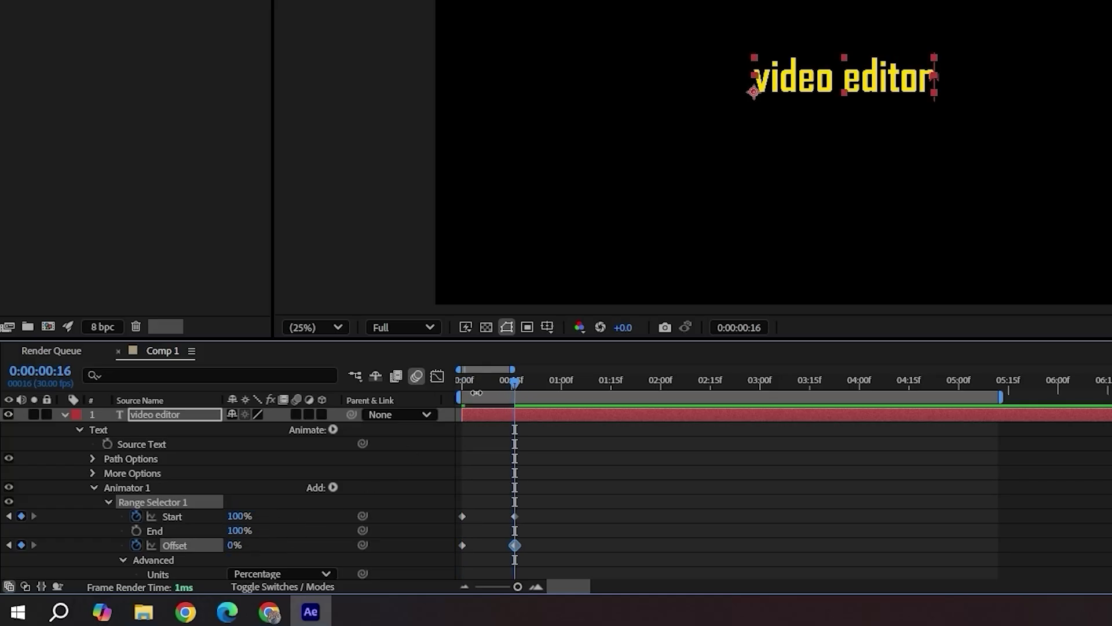
# Step: Apply Easy Ease to all four Start and Offset keyframes and view the speed graph
pyautogui.moveTo(545, 496); pyautogui.dragTo(474, 543)
pyautogui.press('F9')
pyautogui.click(437, 376)
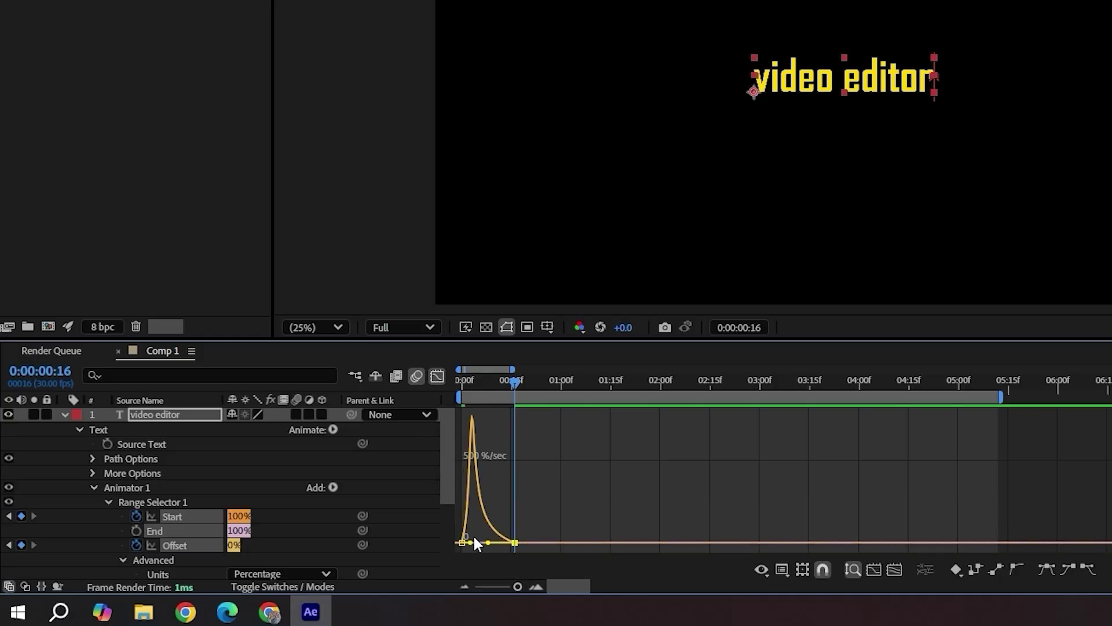
# Step: Return to the start of the timeline and add a second animator with Scale, Rotation and Blur properties
pyautogui.click(437, 377)
pyautogui.press('Home')
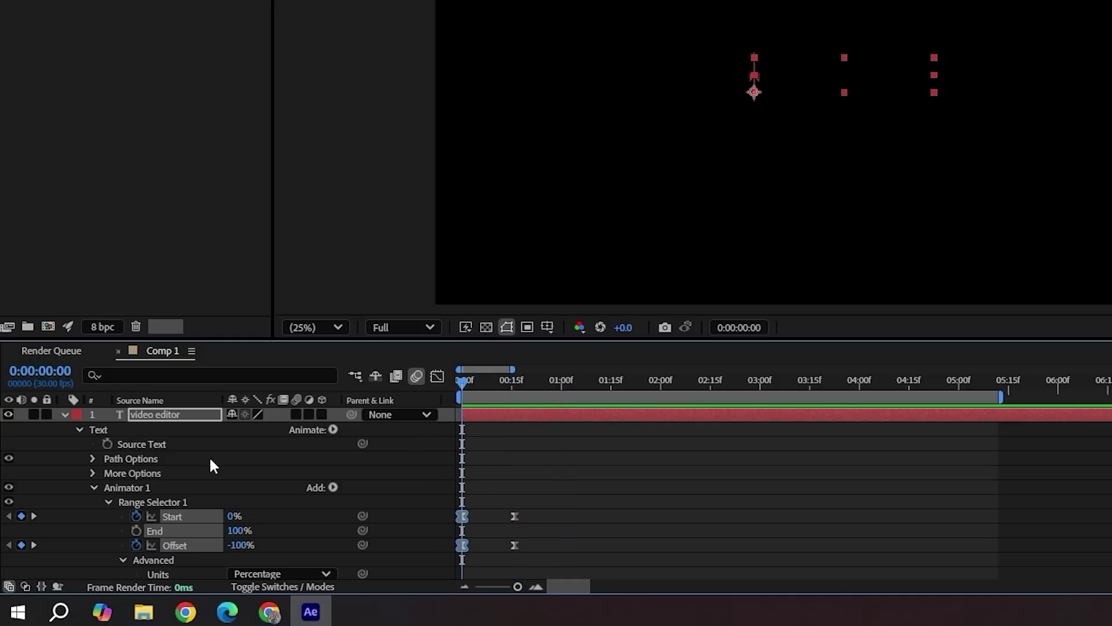
pyautogui.click(92, 487)
pyautogui.click(333, 429)
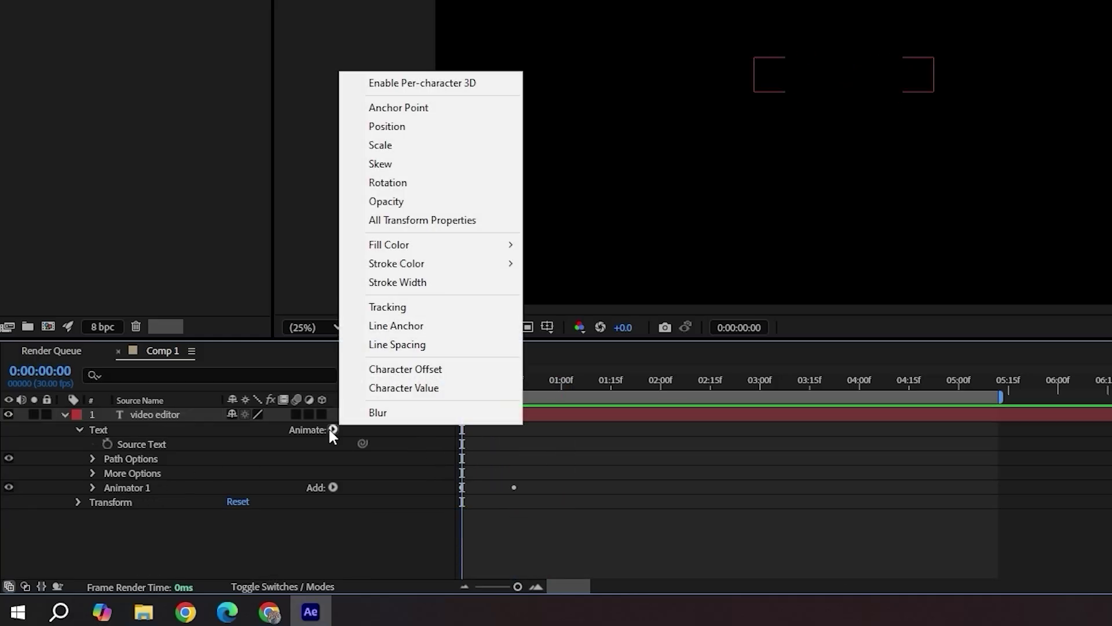
pyautogui.click(380, 145)
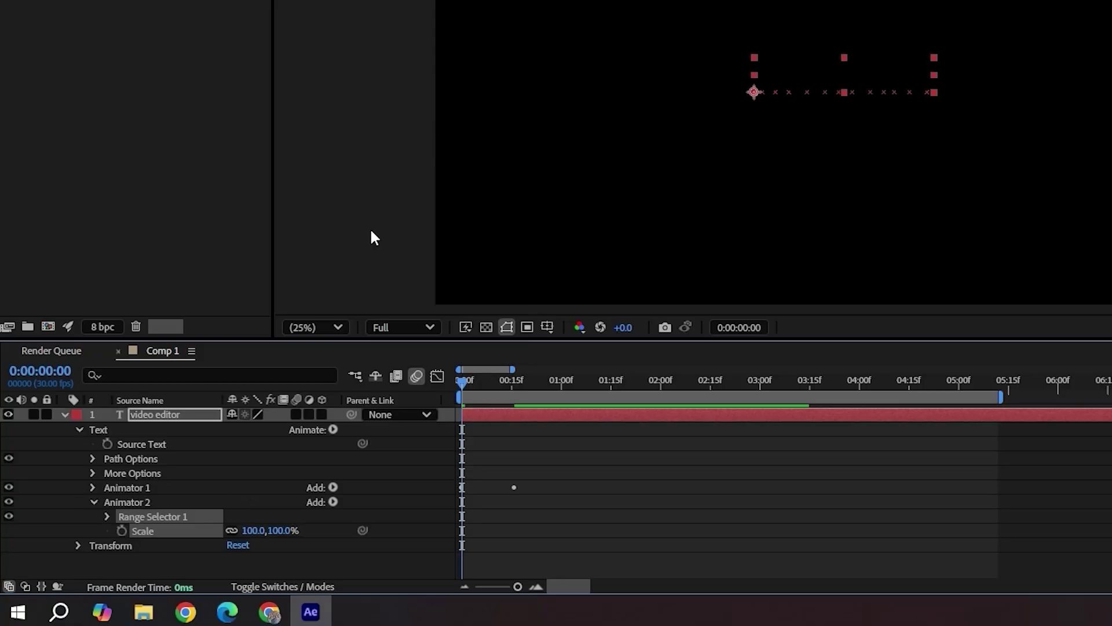
pyautogui.click(333, 501)
pyautogui.moveTo(385, 508)
pyautogui.click(485, 278)
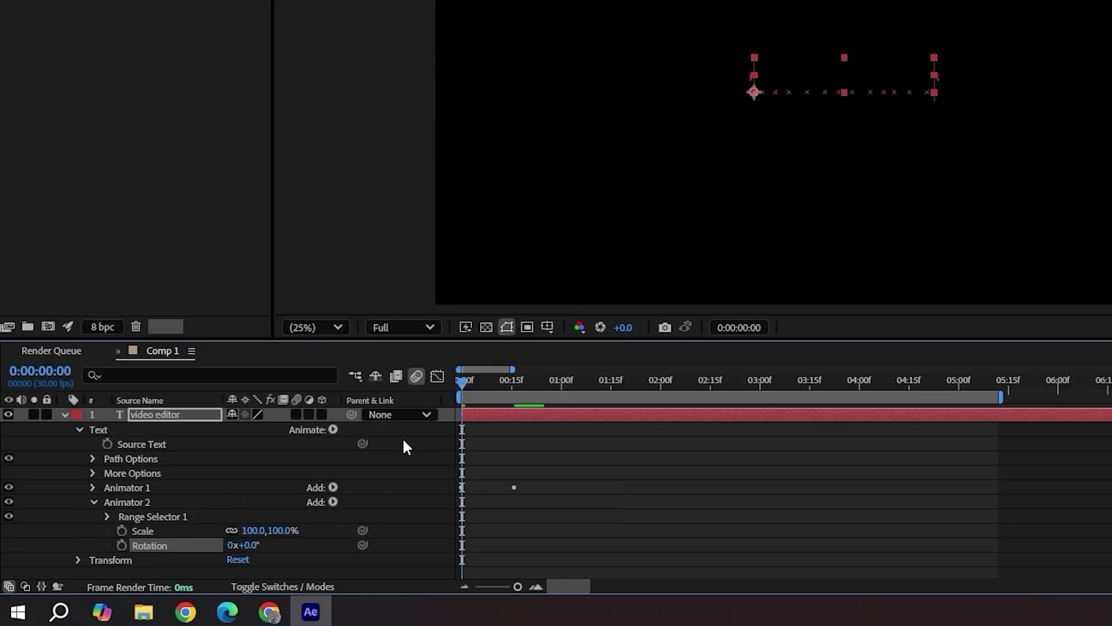
pyautogui.click(333, 502)
pyautogui.moveTo(347, 507)
pyautogui.click(458, 508)
# Step: Set Animator 2's Scale to 60%, Rotation to 15° and Blur to 15
pyautogui.click(284, 530)
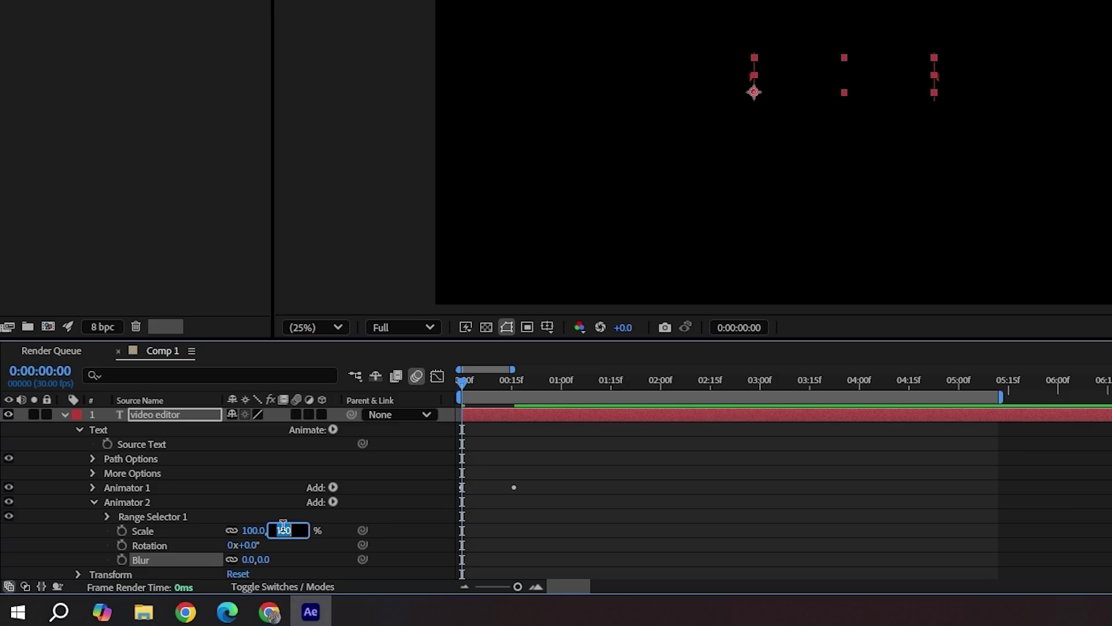
pyautogui.write('60')
pyautogui.click(256, 546)
pyautogui.write('15')
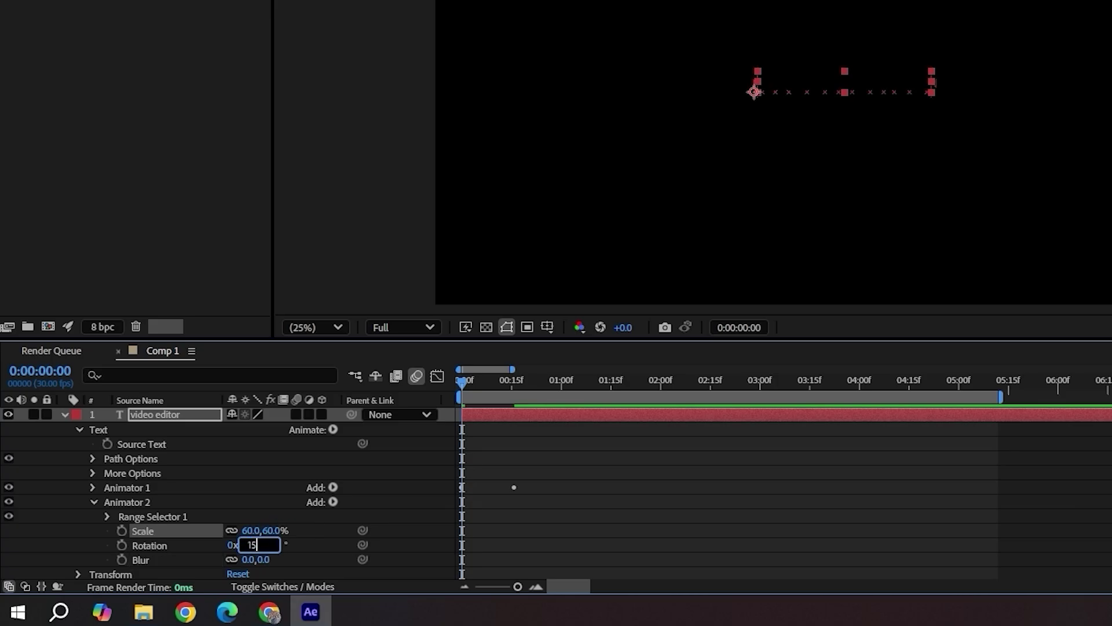
pyautogui.click(262, 560)
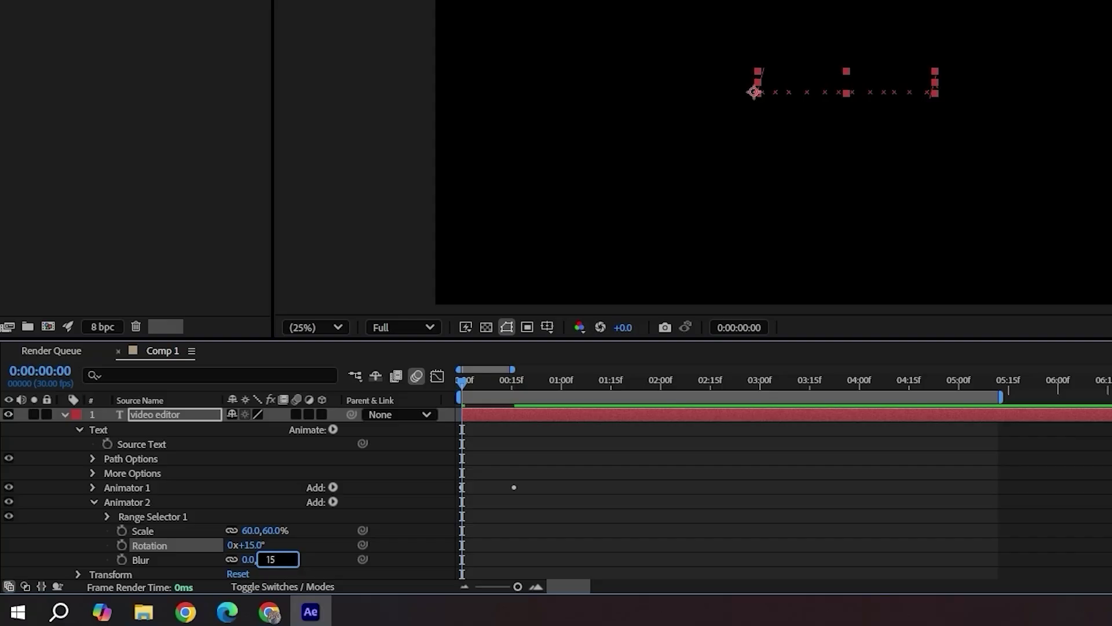
pyautogui.press('Return')
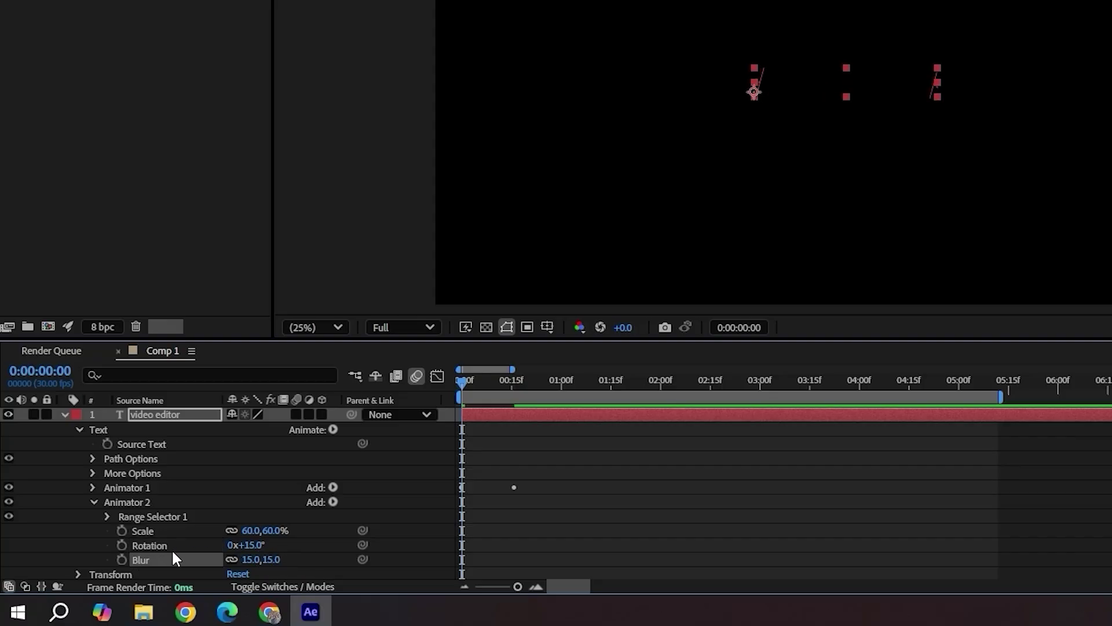
# Step: Base Animator 2's range selector on Characters Excluding Spaces with a Ramp Up shape
pyautogui.click(107, 517)
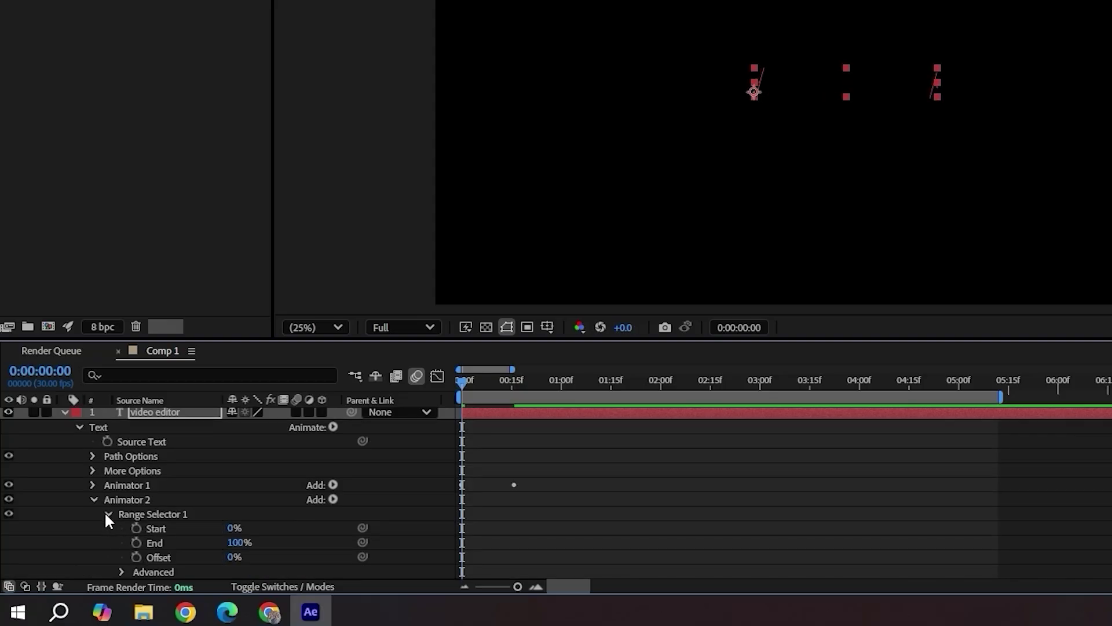
pyautogui.click(122, 571)
pyautogui.click(275, 469)
pyautogui.click(298, 507)
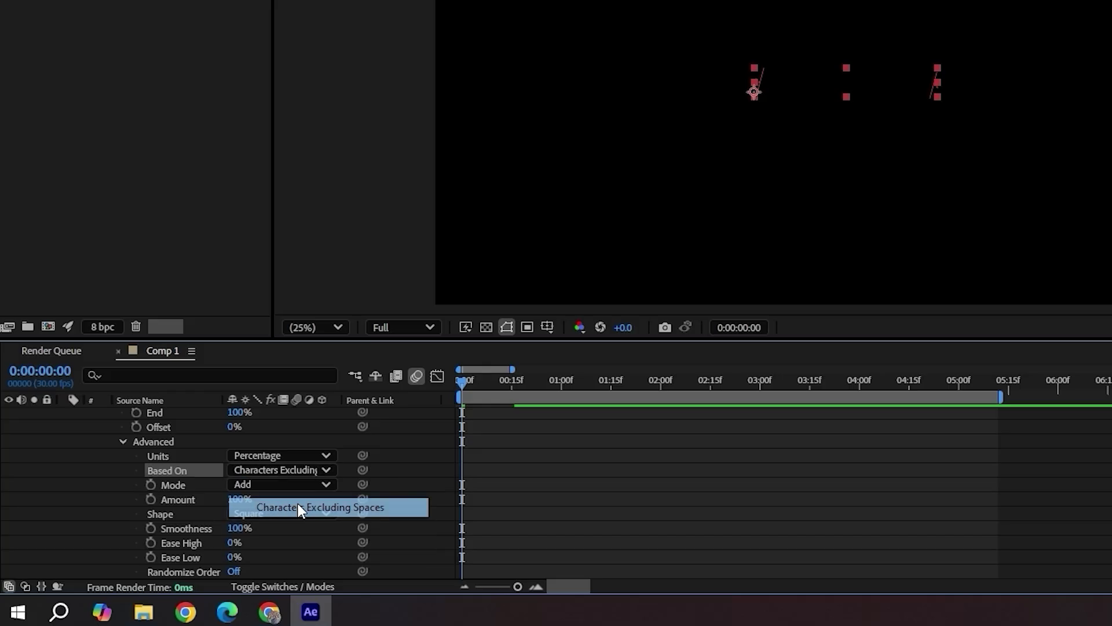
pyautogui.click(275, 513)
pyautogui.click(293, 421)
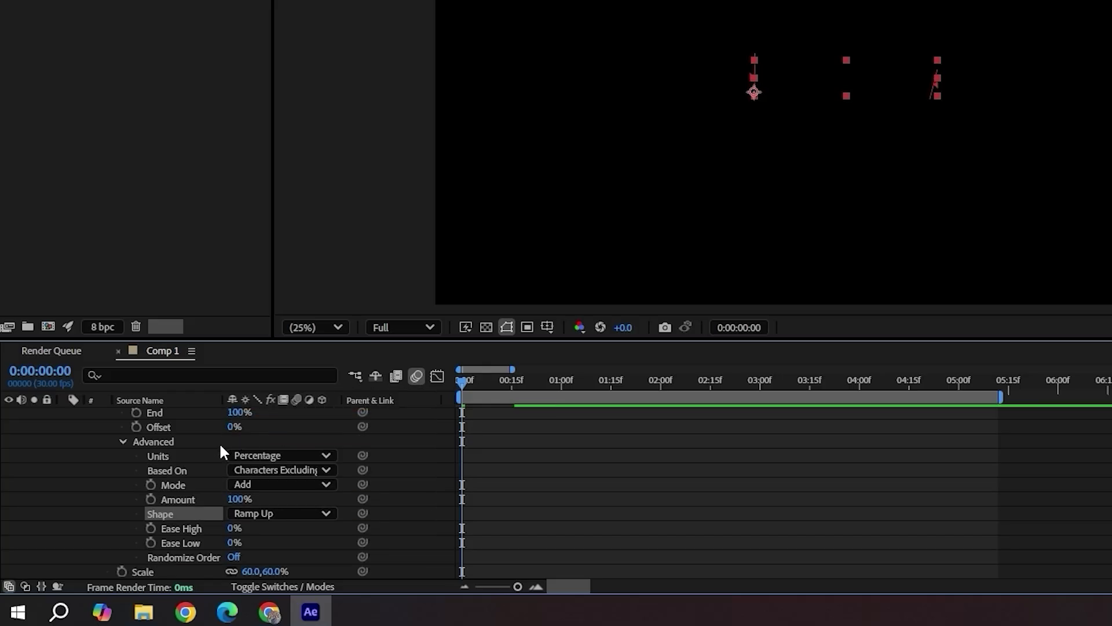
# Step: Start keyframing Start at 0% and Offset at -100% at the first frame
pyautogui.scroll(3, 197, 460)
pyautogui.click(136, 470)
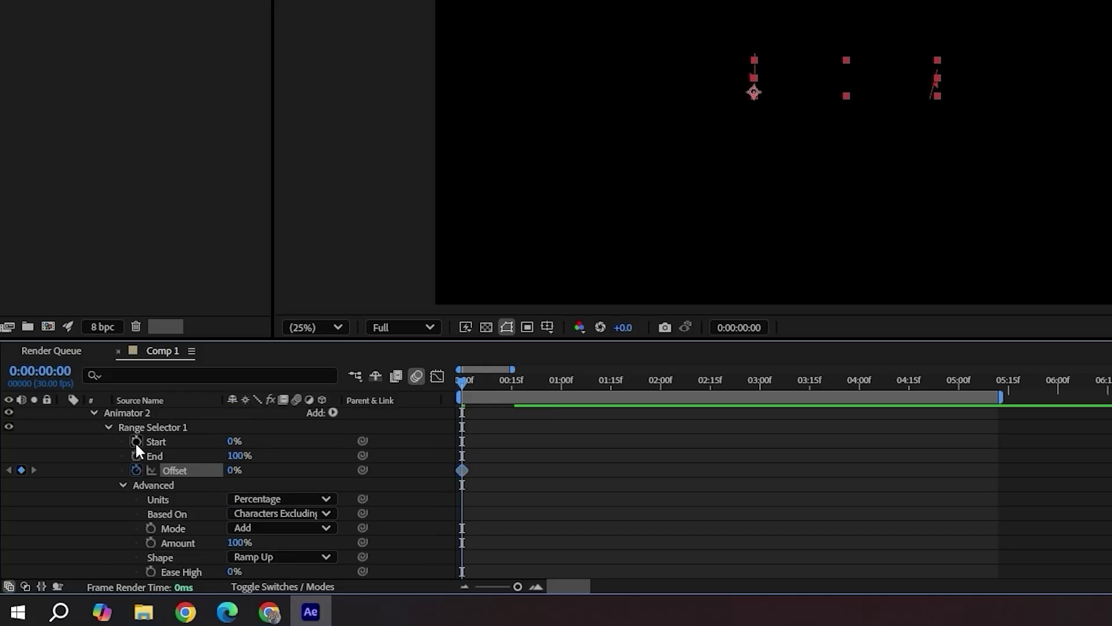
pyautogui.click(135, 442)
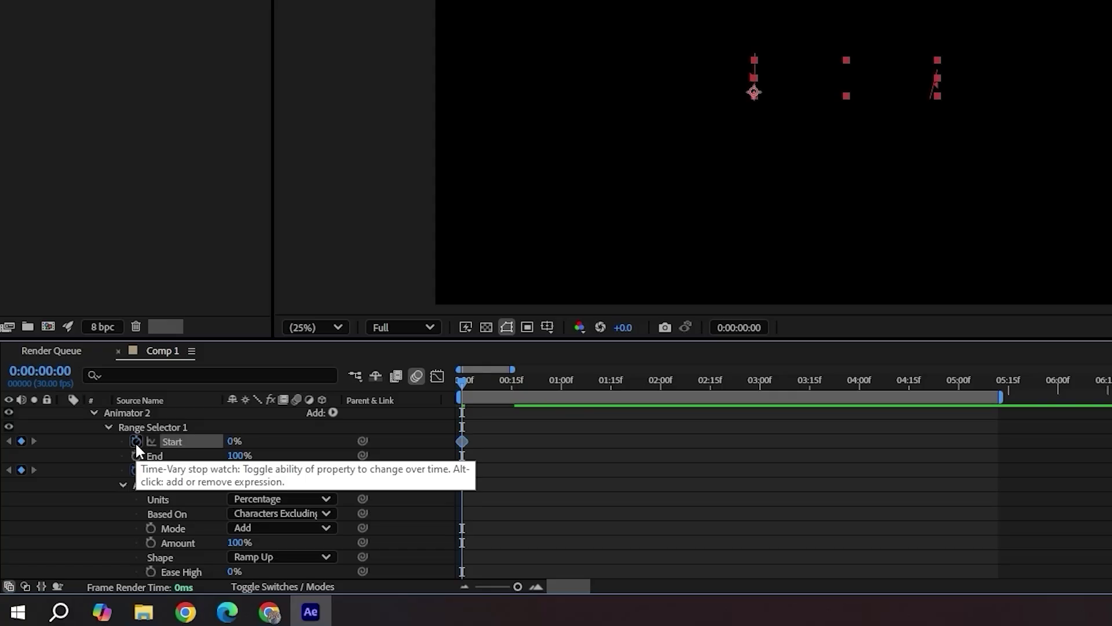
pyautogui.click(233, 471)
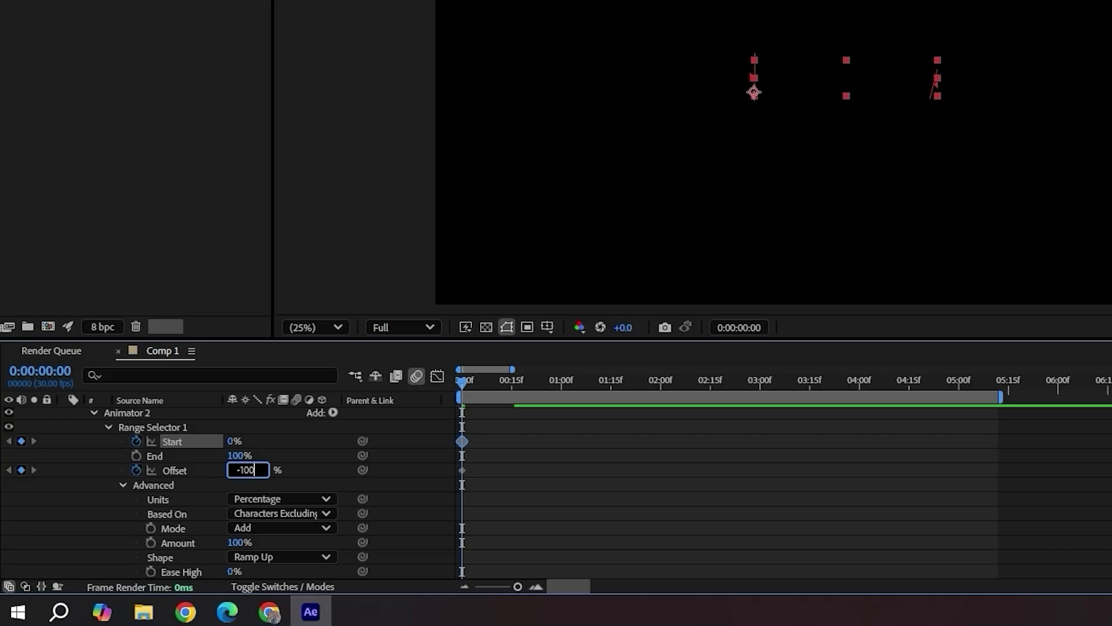
pyautogui.press('Return')
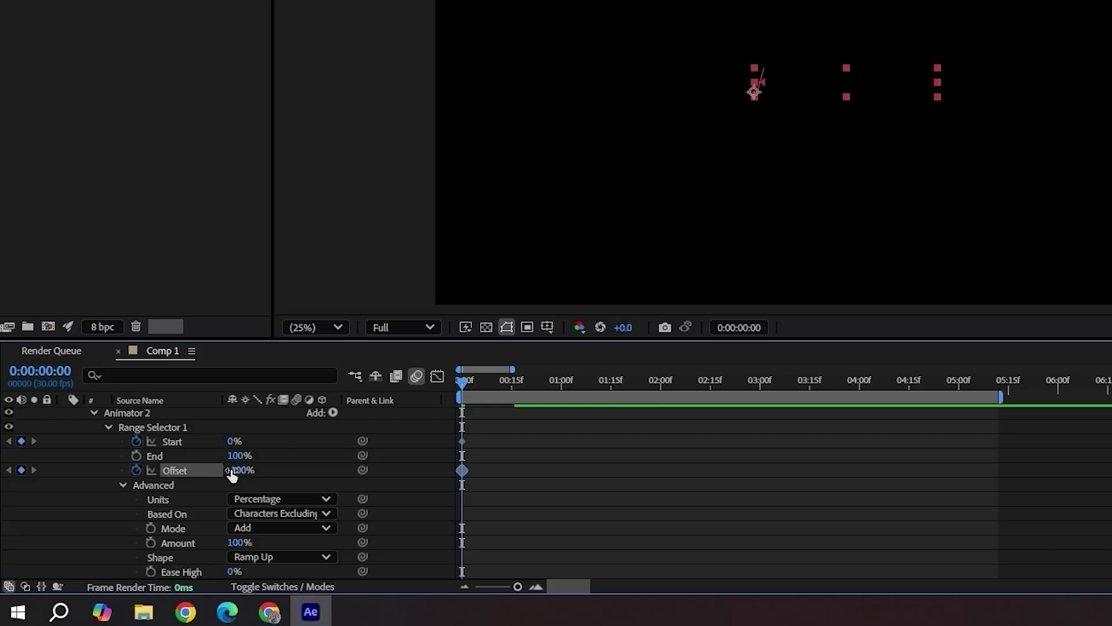
# Step: At 21 frames, key Start to 100% and Offset to 100%, then select all four keyframes
pyautogui.scroll(5, 551, 444)
pyautogui.moveTo(502, 385); pyautogui.dragTo(530, 382)
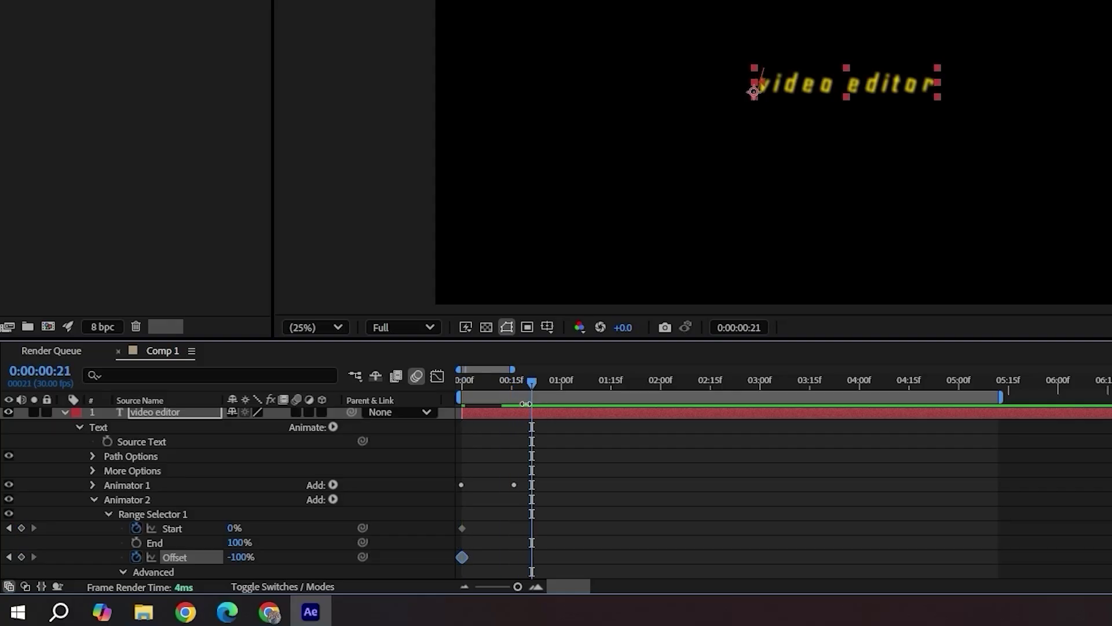
pyautogui.scroll(-3, 492, 508)
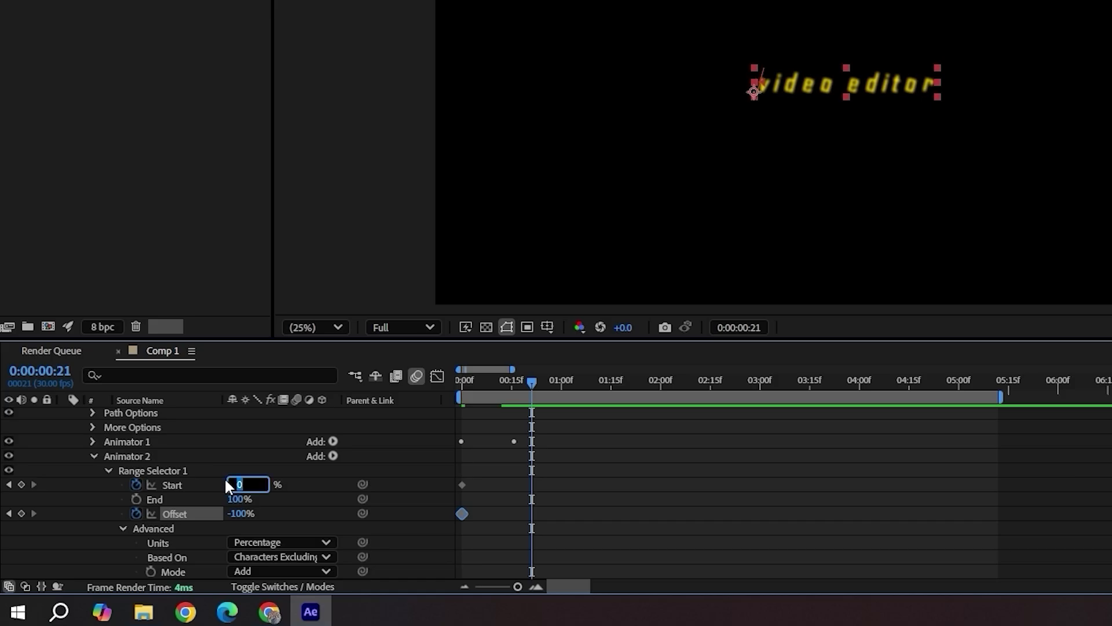
pyautogui.write('100')
pyautogui.press('Return')
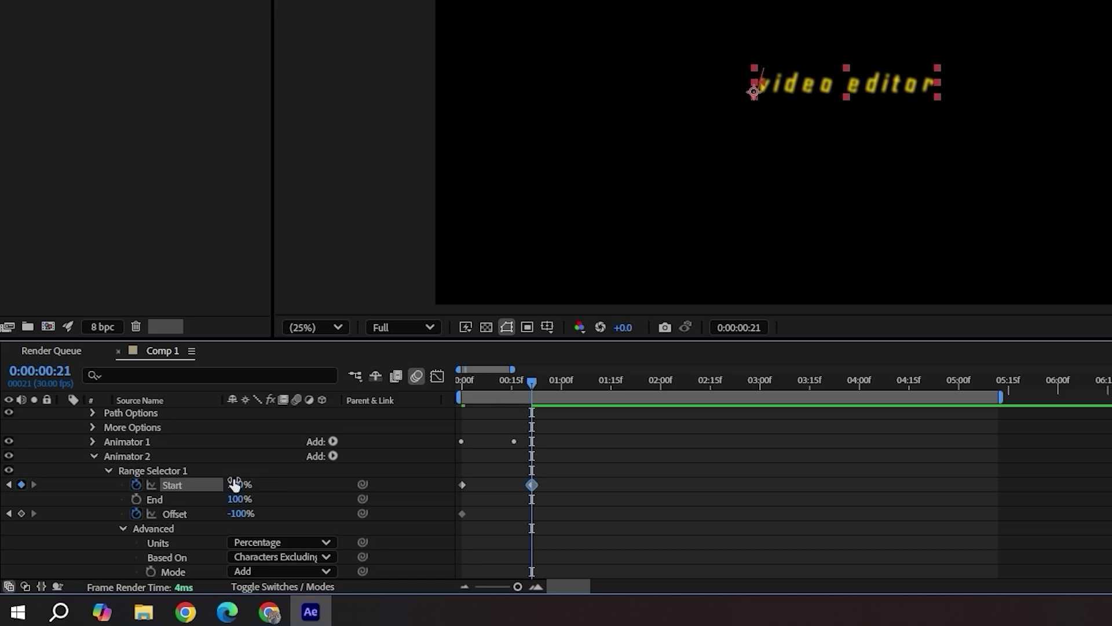
pyautogui.click(245, 514)
pyautogui.write('100')
pyautogui.press('Return')
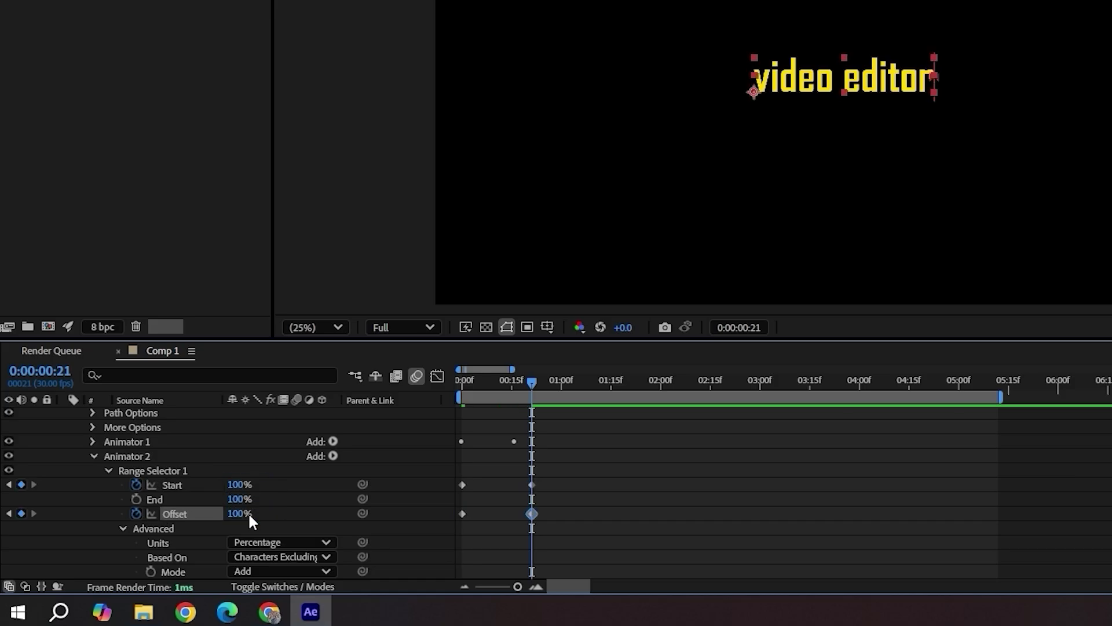
pyautogui.moveTo(564, 539); pyautogui.dragTo(447, 471)
# Step: Apply Easy Ease to the selected keyframes, then play and stop a preview from the start
pyautogui.press('F9')
pyautogui.press('Home')
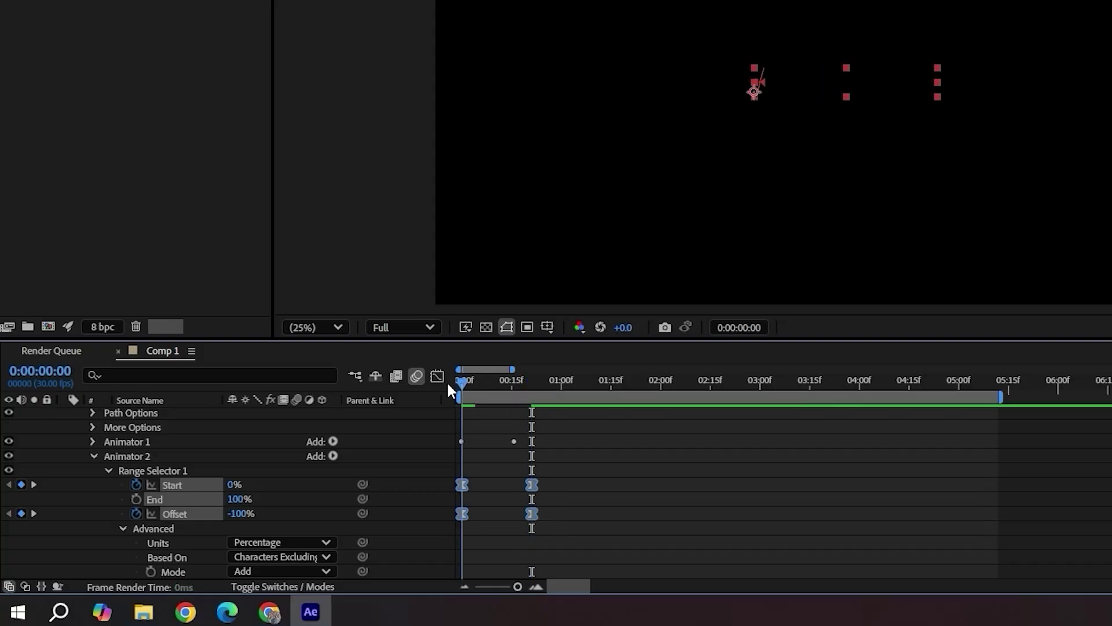
pyautogui.press('space')
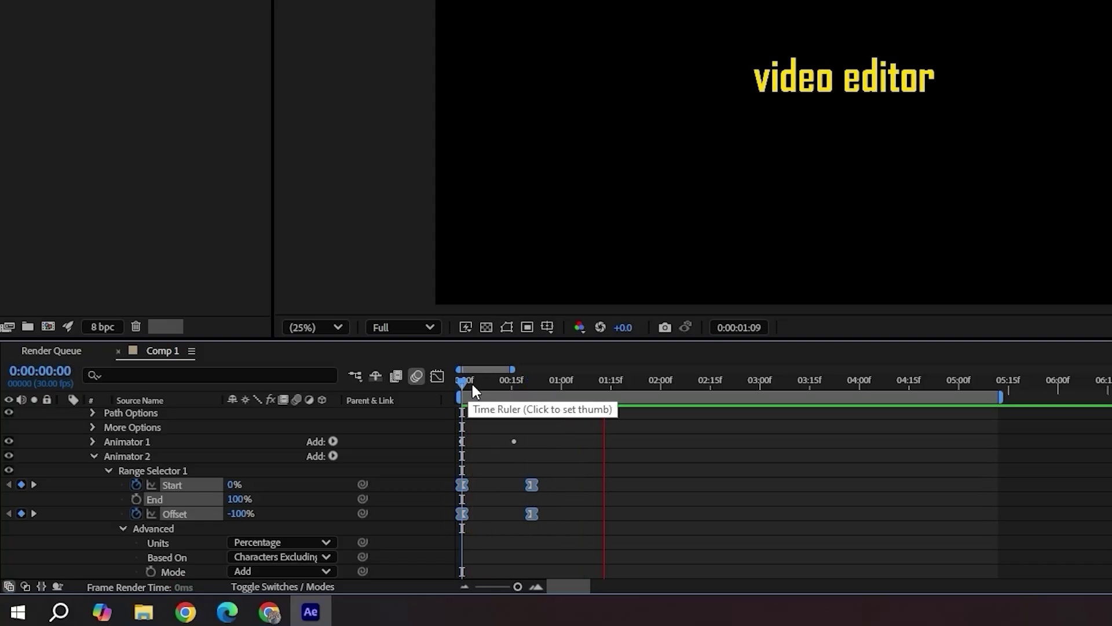
pyautogui.press('space')
pyautogui.press('space')
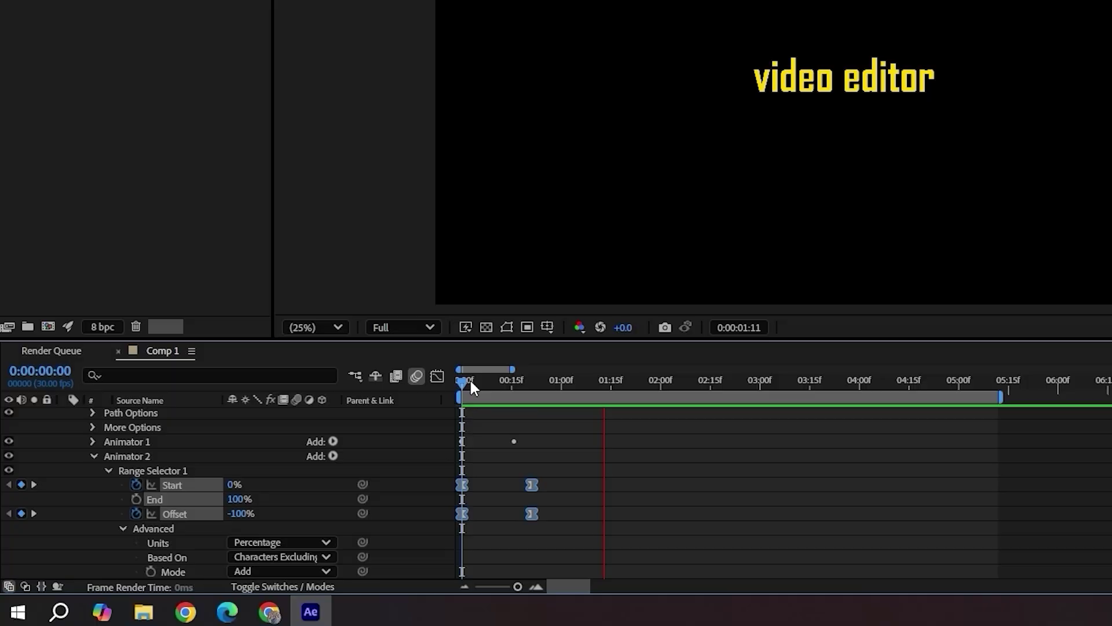